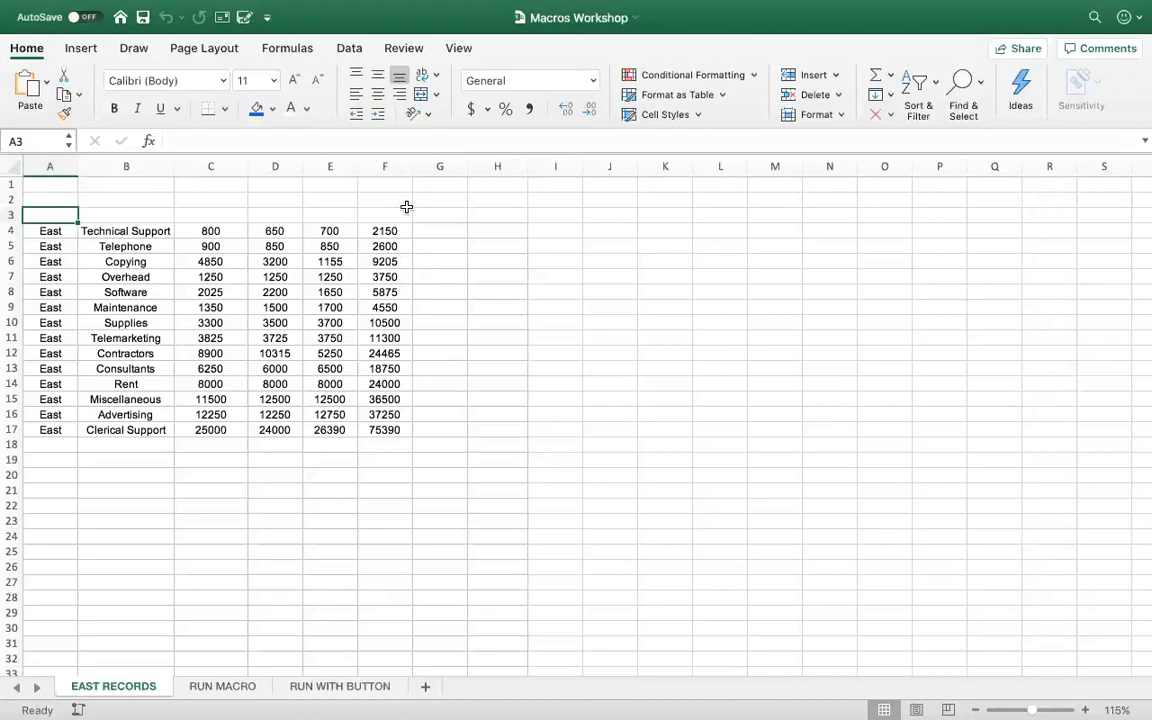
- Enable the Developer tab in the ribbon customization settings, save the change and display that tab's commands
click(449, 52)
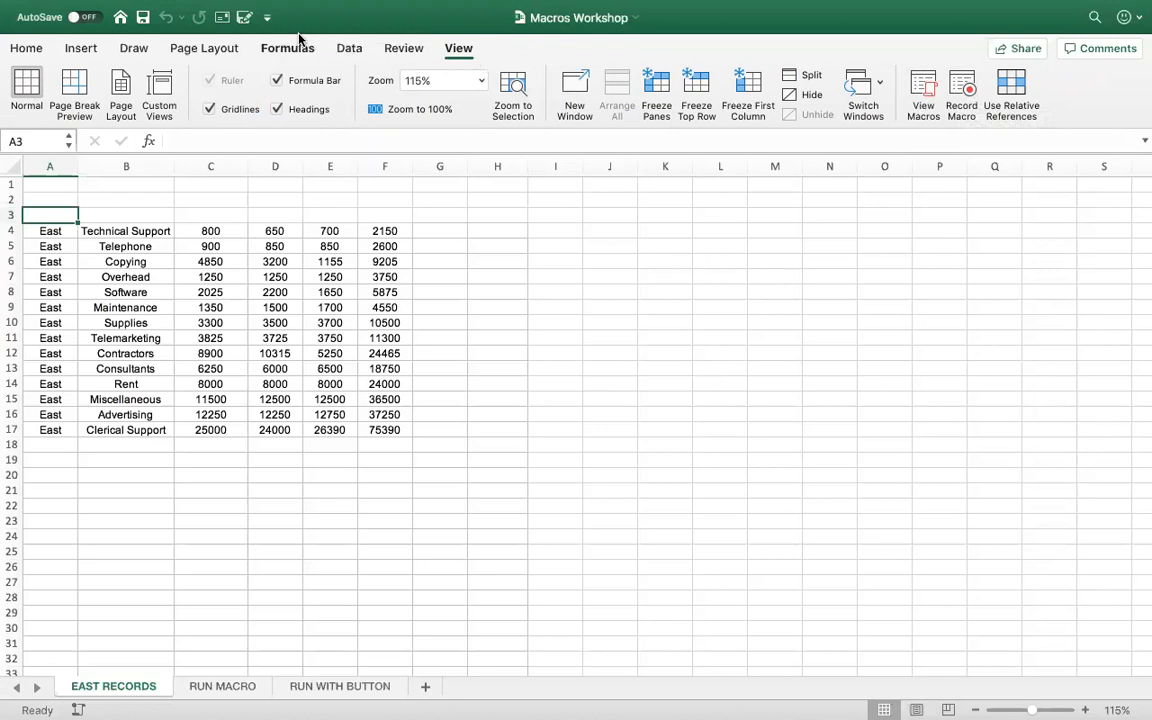
click(268, 17)
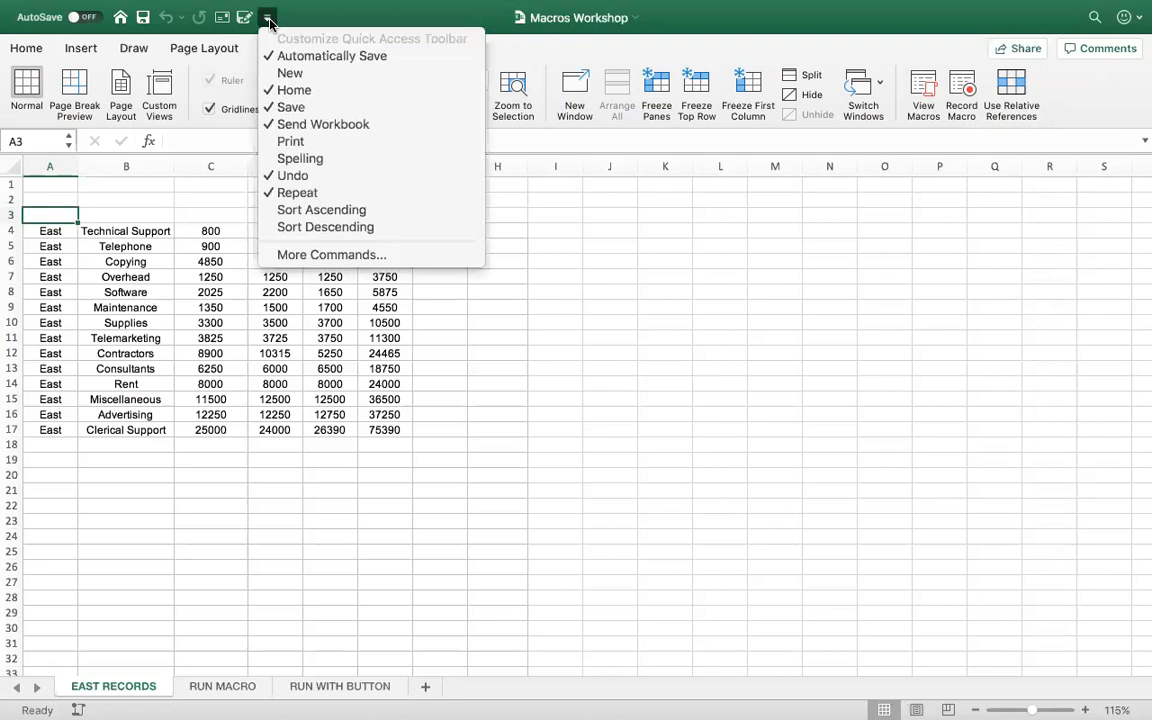
click(329, 254)
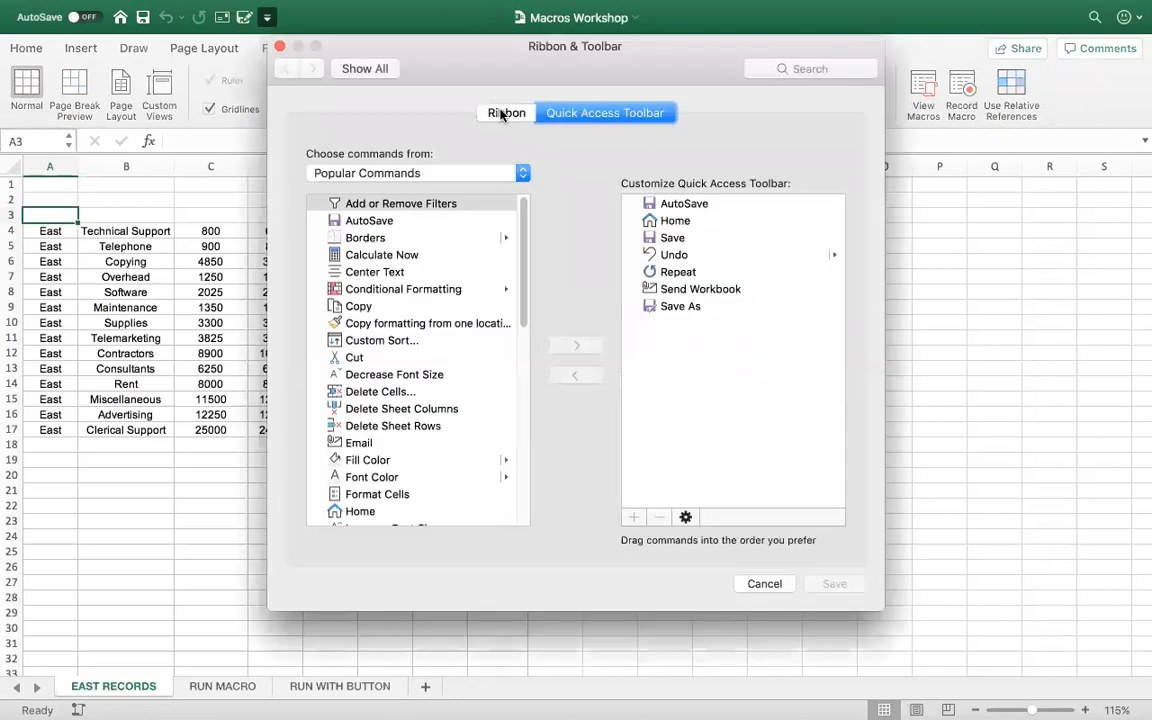
click(502, 114)
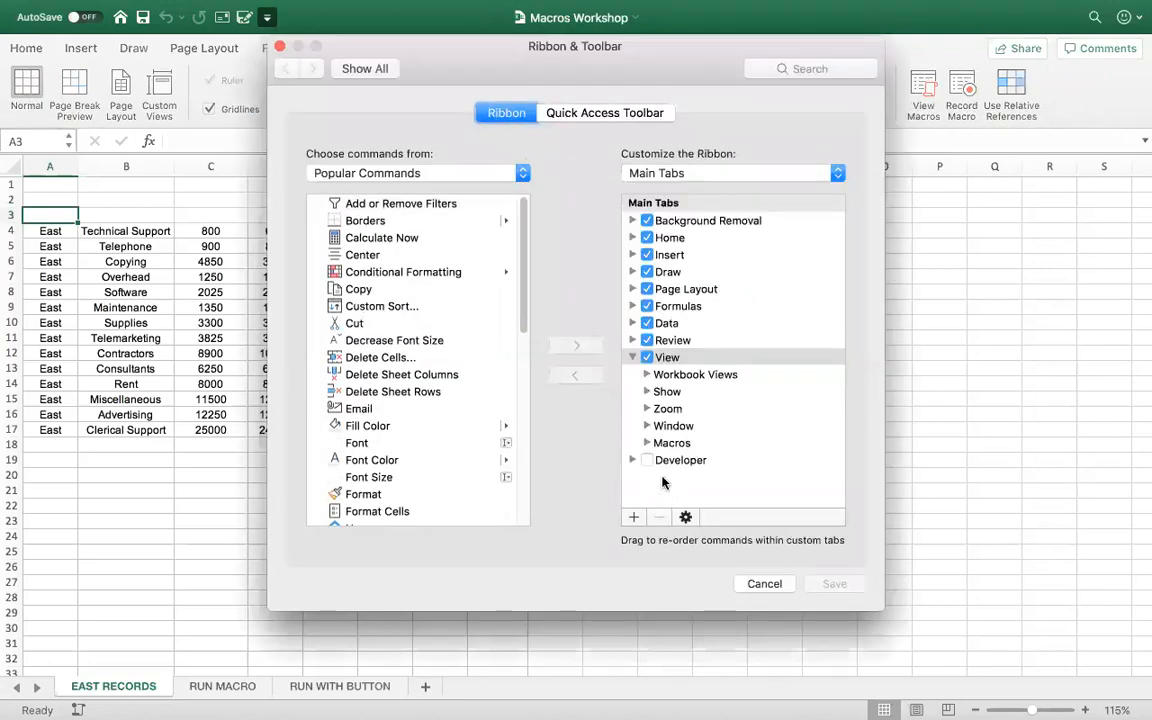
click(647, 460)
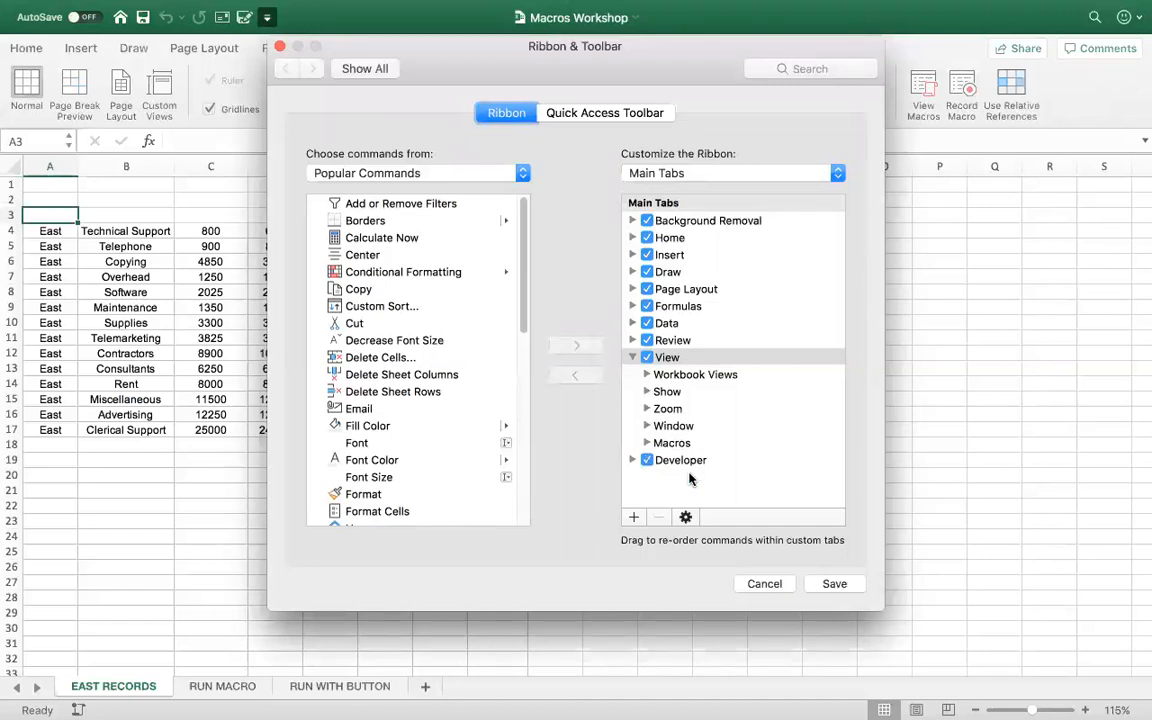
click(838, 585)
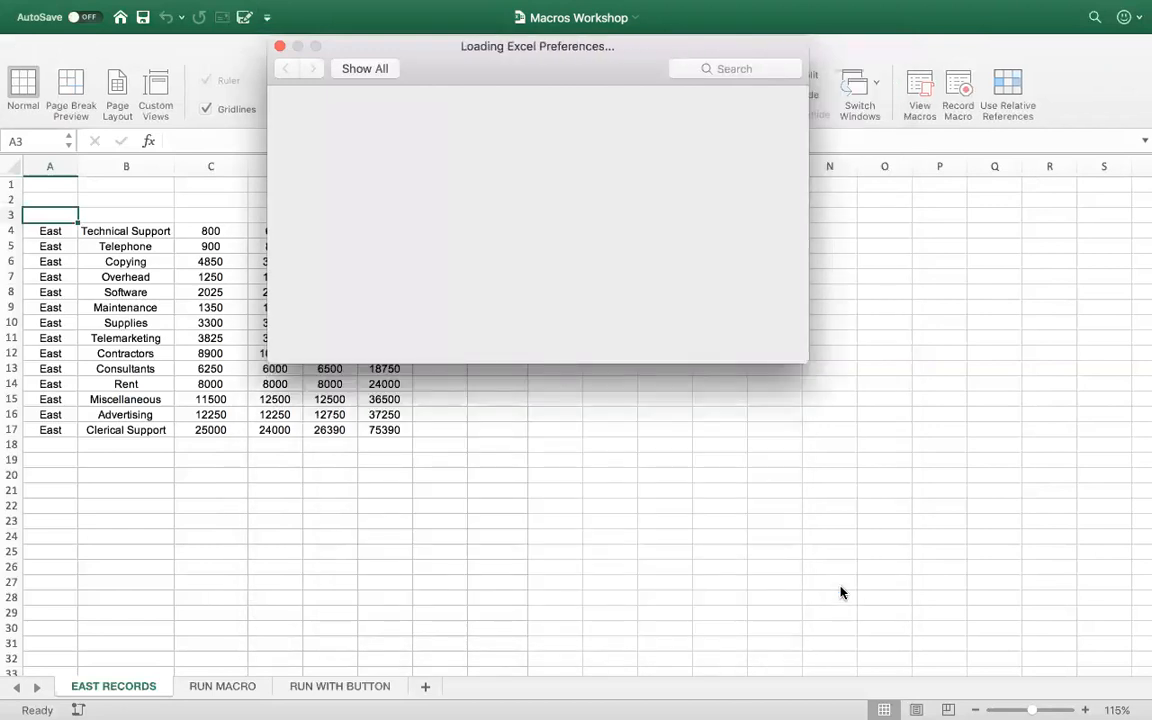
click(280, 47)
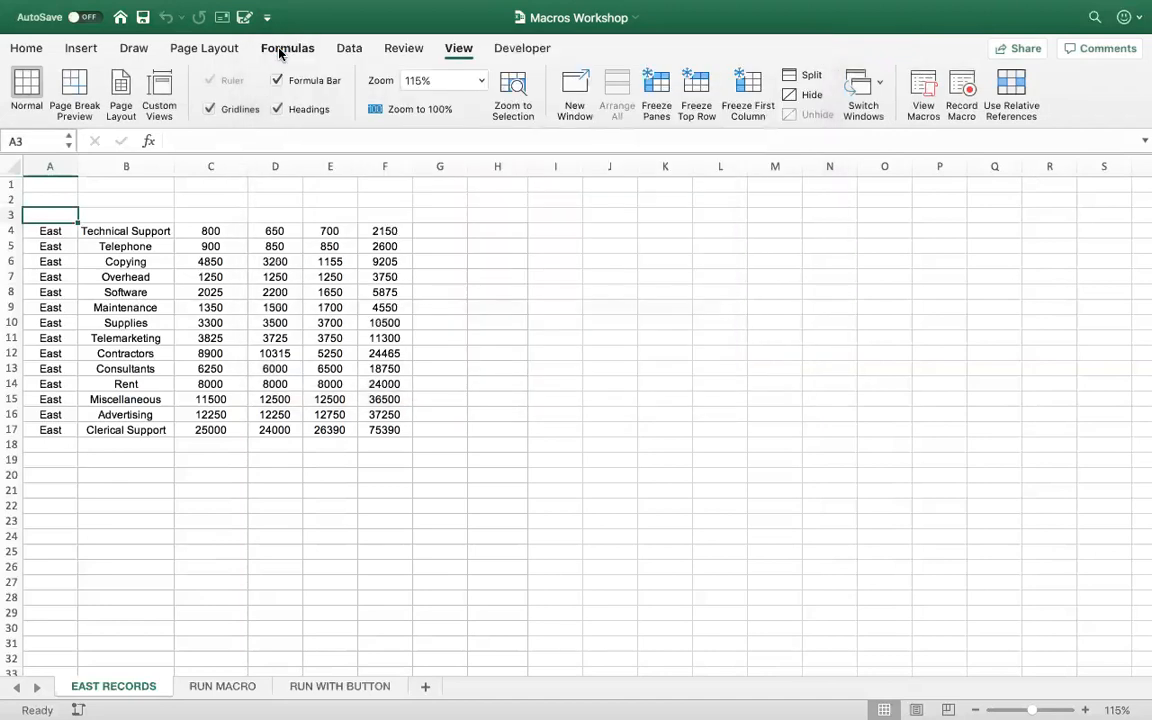
click(516, 49)
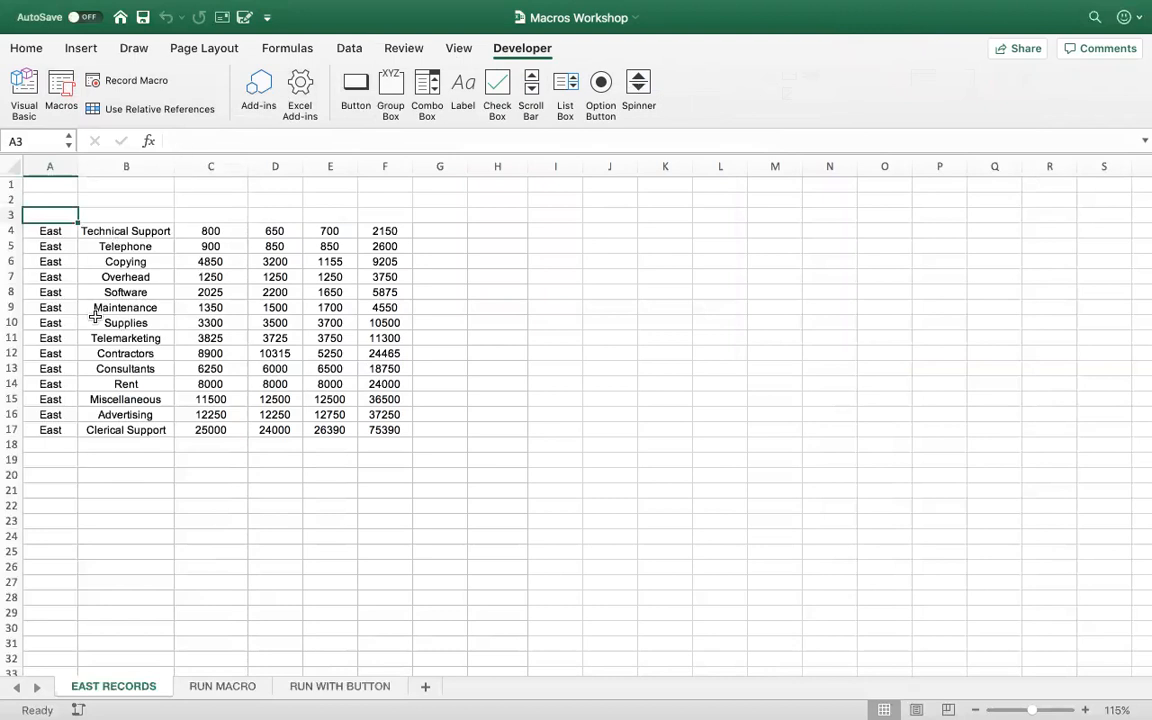
drag(95, 317, 95, 312)
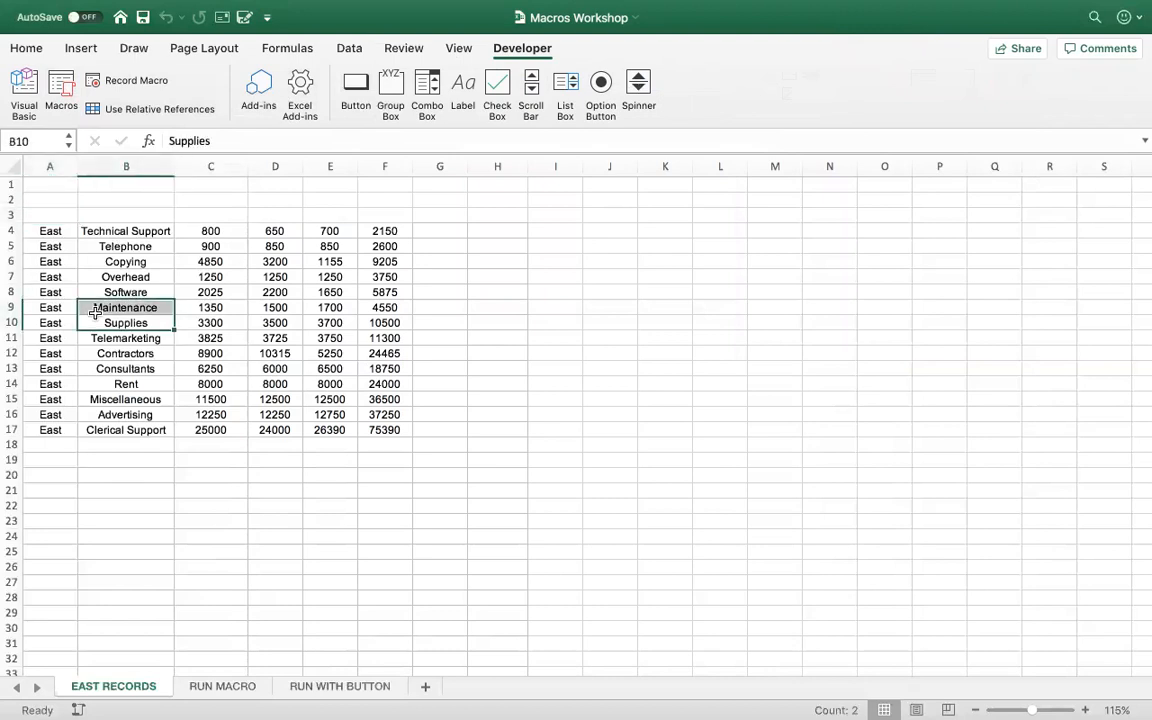
click(43, 217)
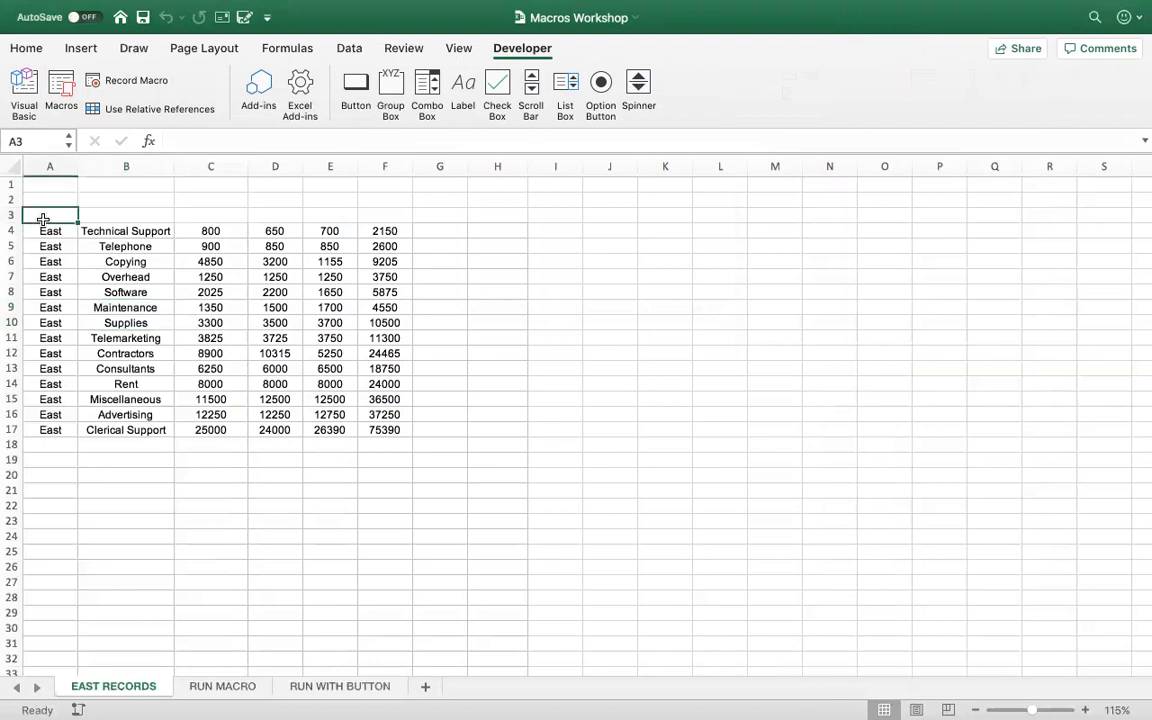
drag(46, 215, 447, 460)
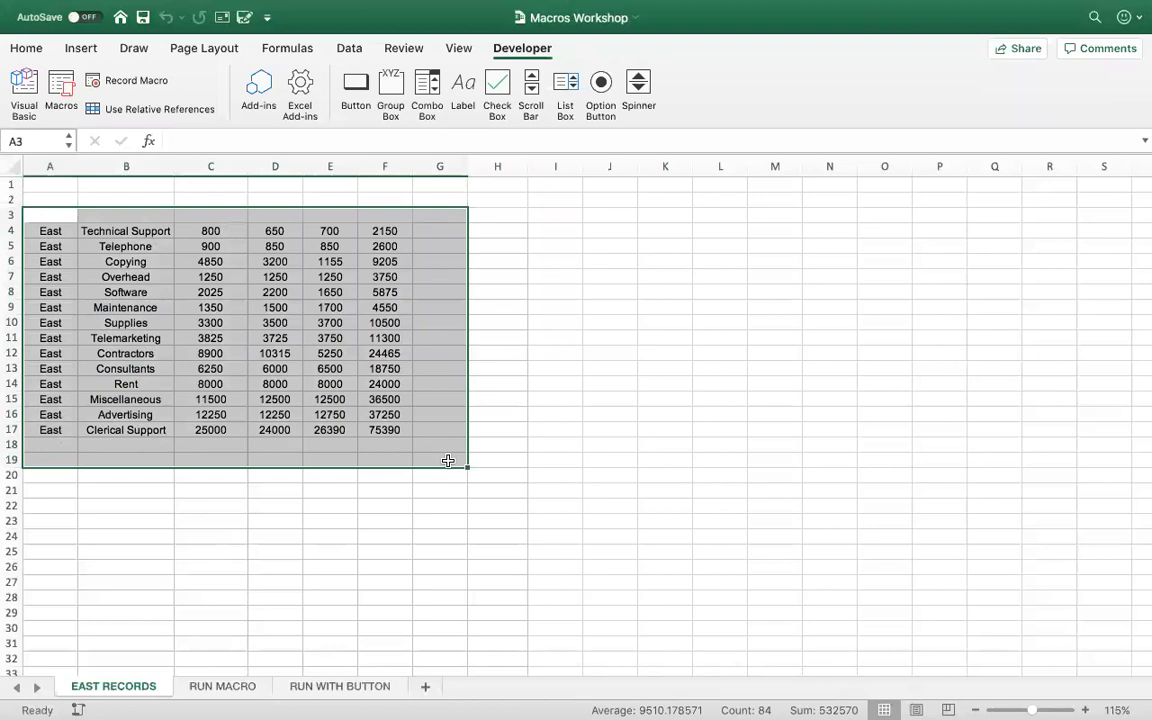
click(53, 260)
click(44, 213)
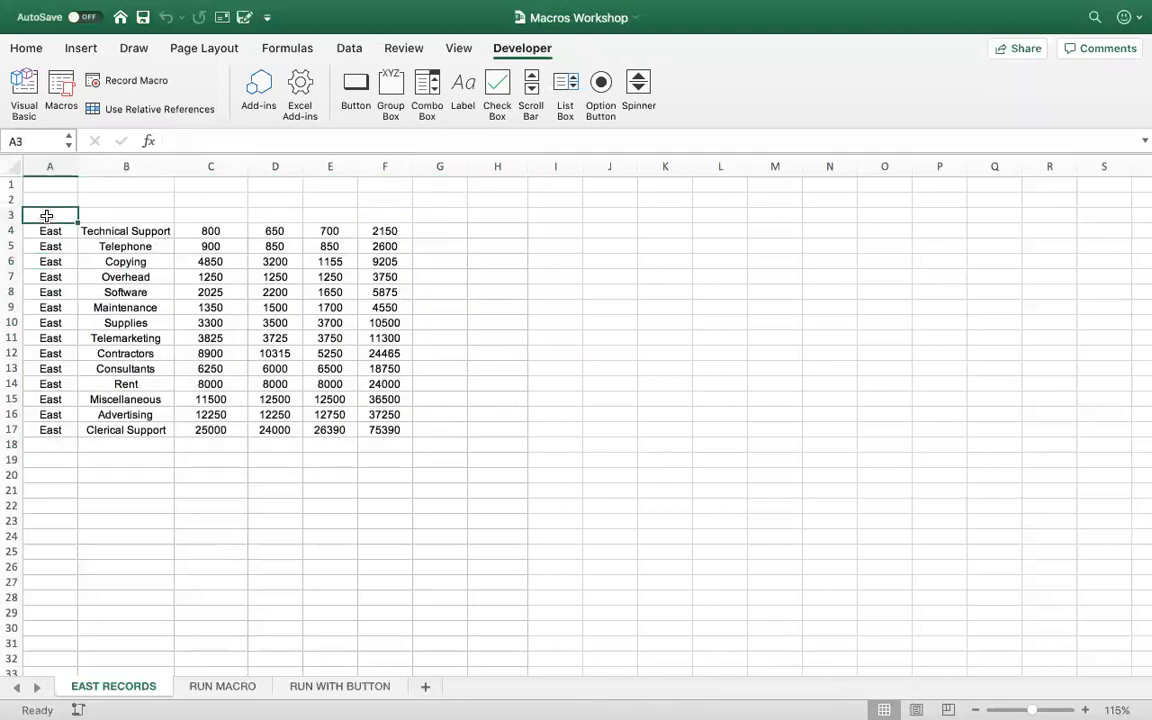
drag(210, 231, 385, 414)
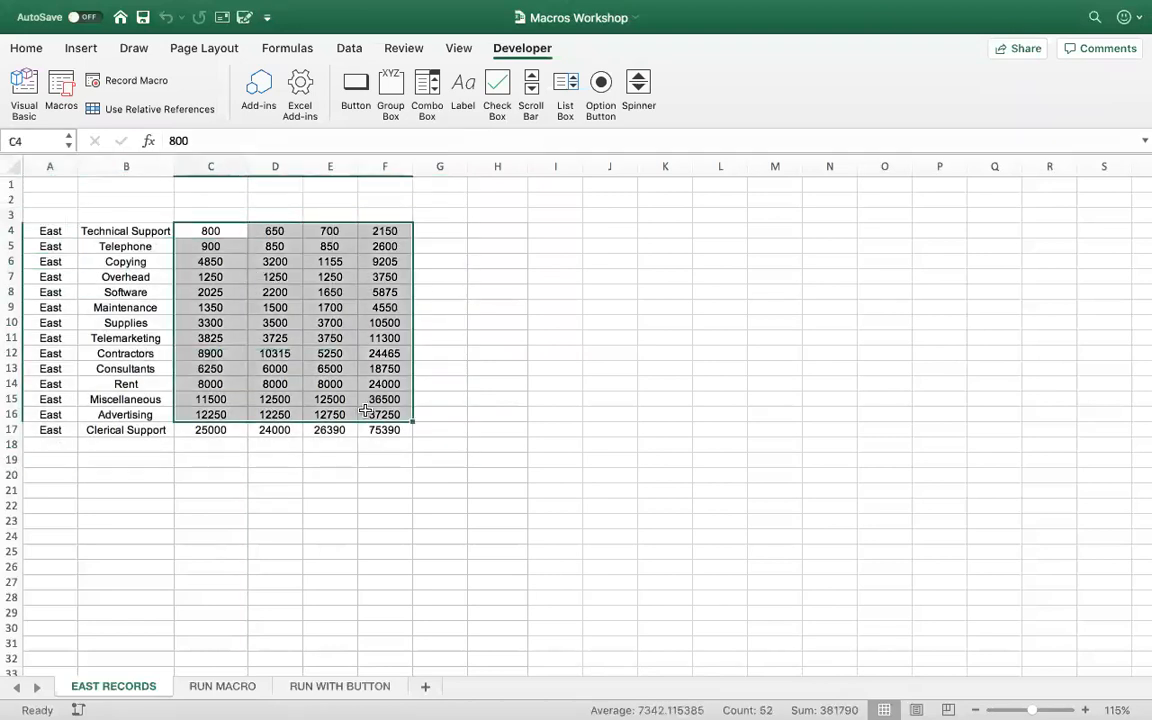
click(130, 260)
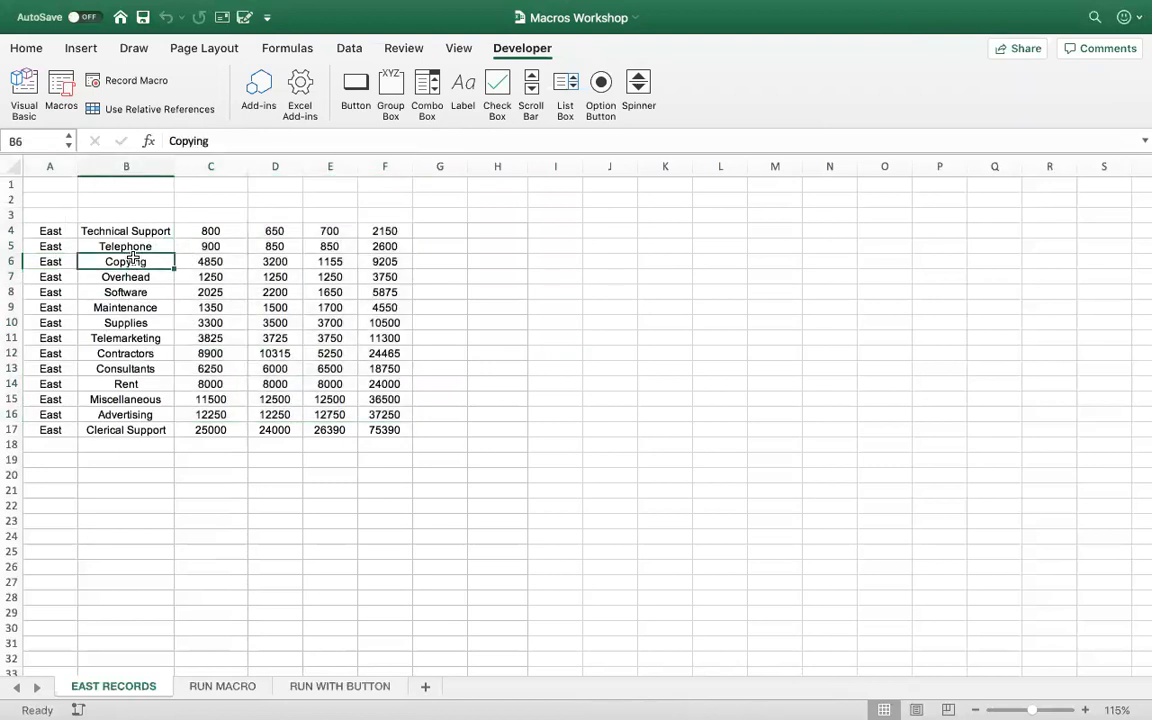
click(102, 232)
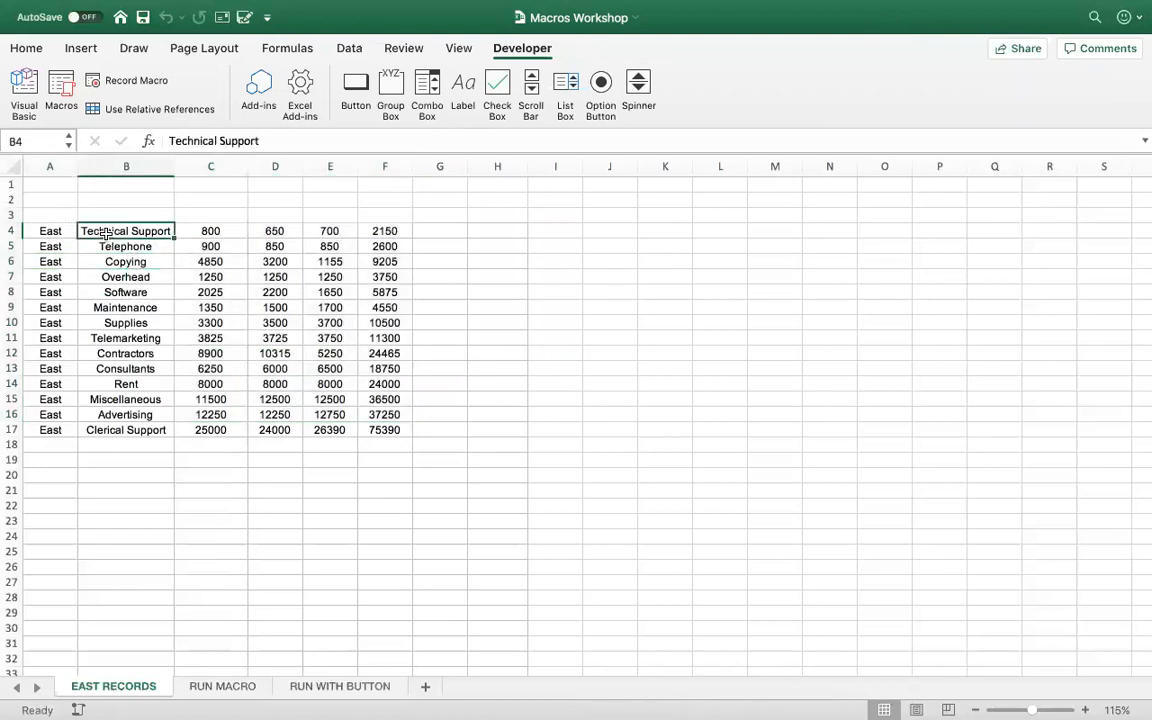
- From cell A3, start recording a macro named headers_1, stored in This Workbook, with shortcut key q and description "formatting headers"
click(45, 216)
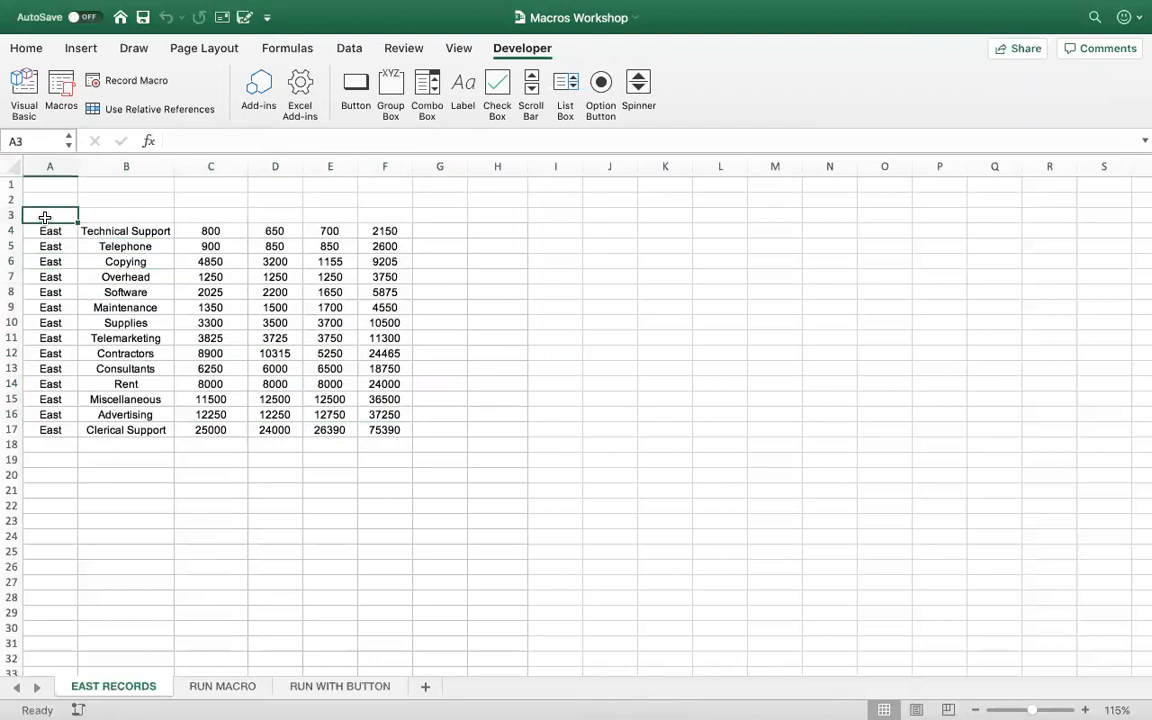
click(131, 87)
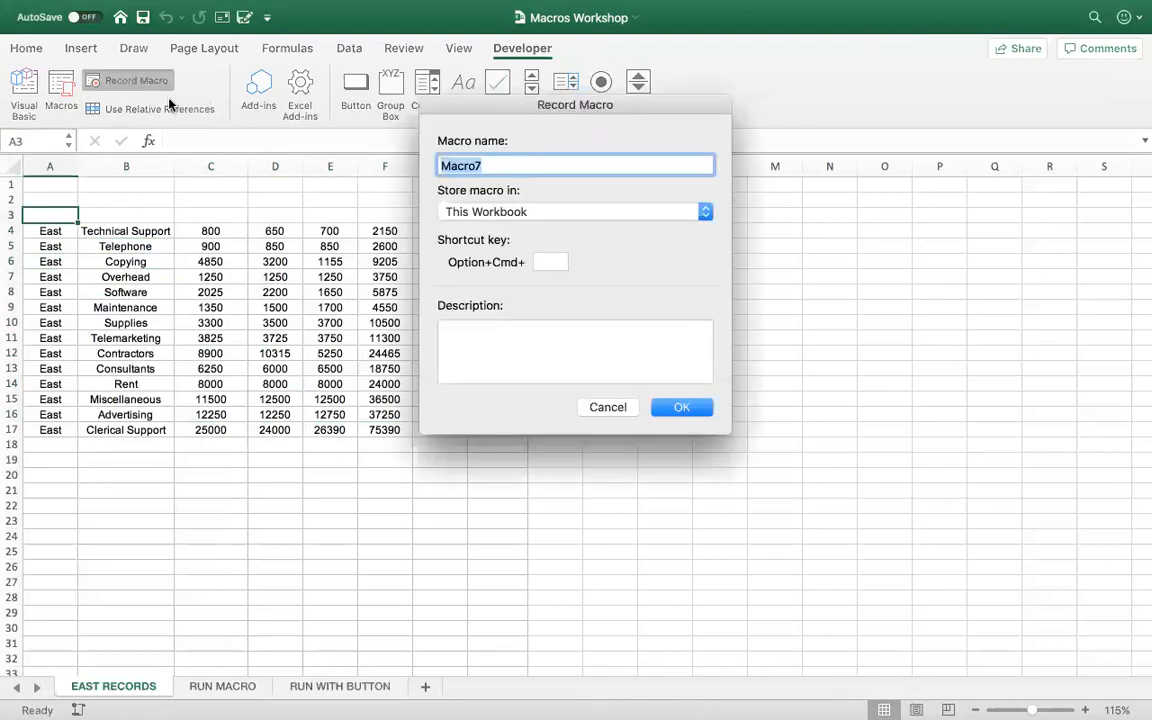
text(headers_1)
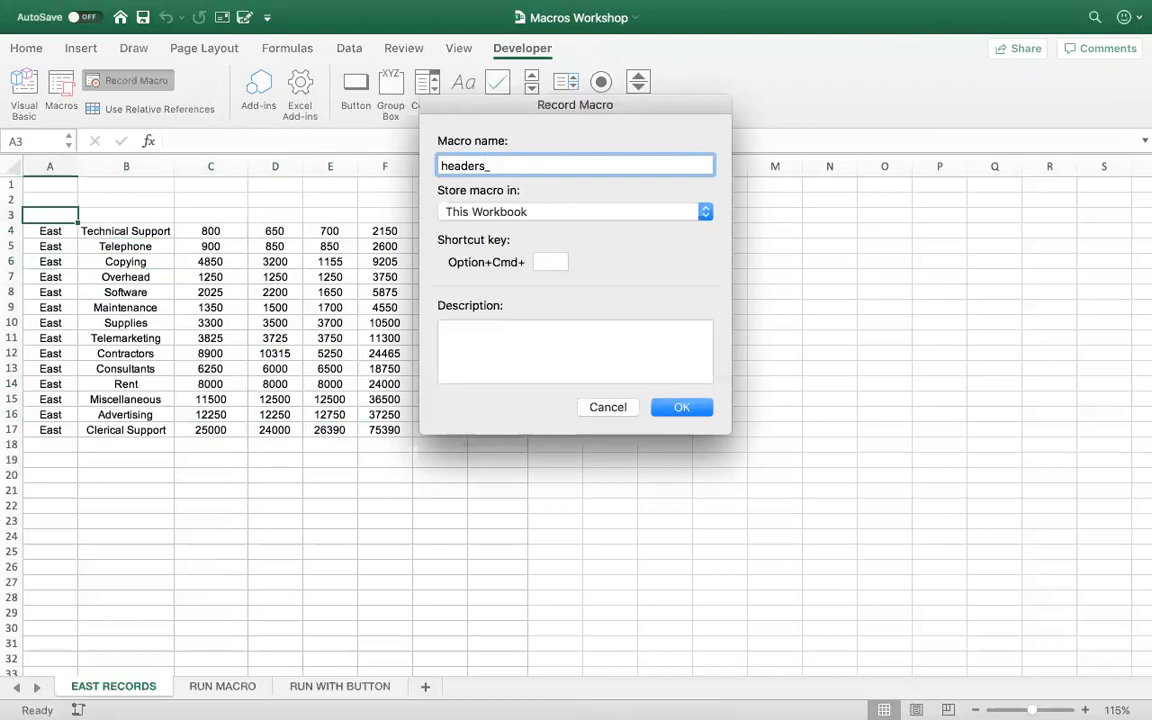
click(503, 214)
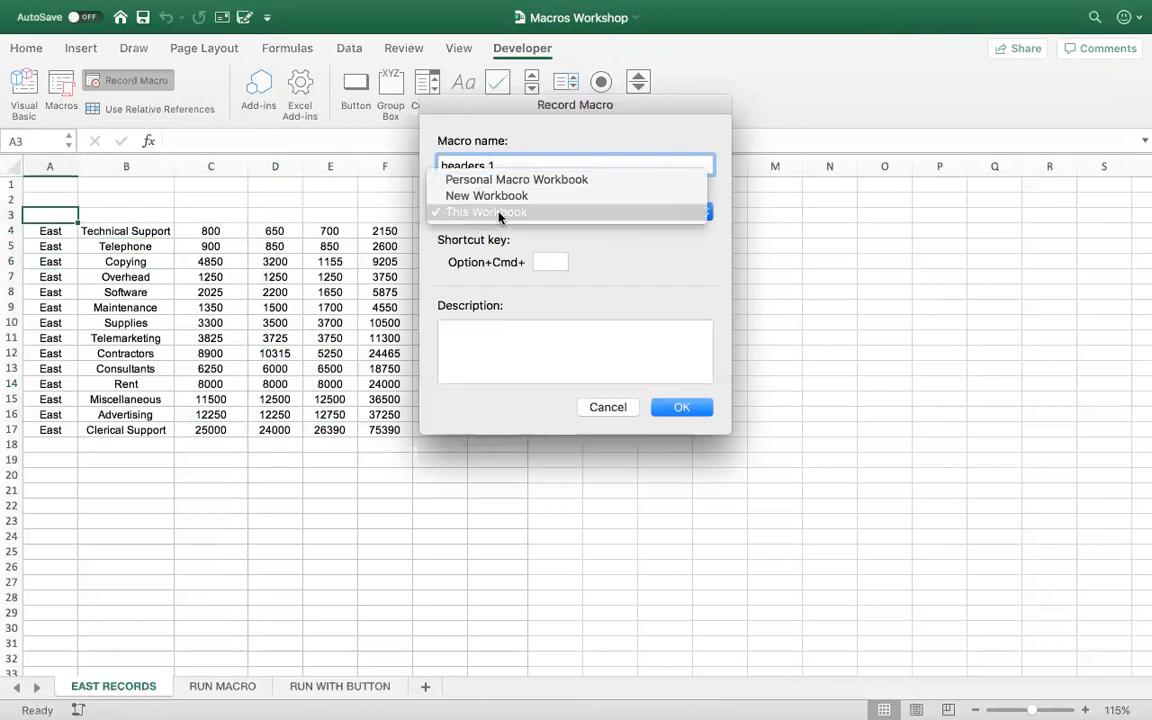
click(548, 262)
click(548, 262)
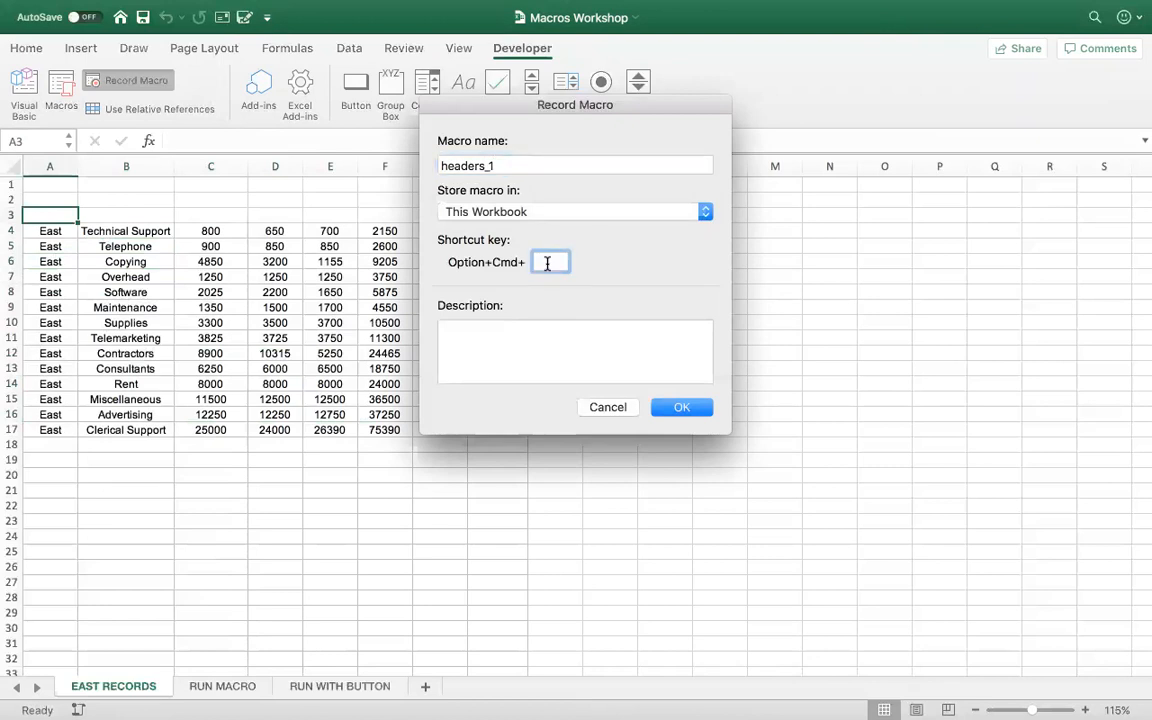
text(d)
click(522, 345)
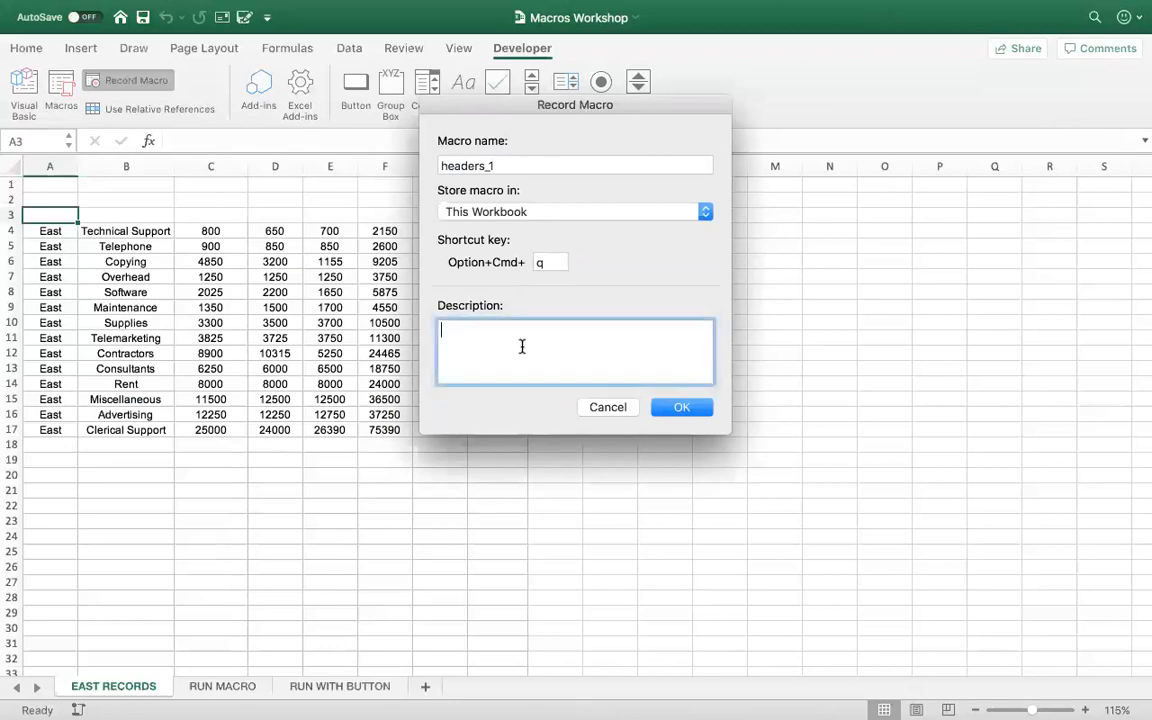
text(formatting headers)
click(680, 407)
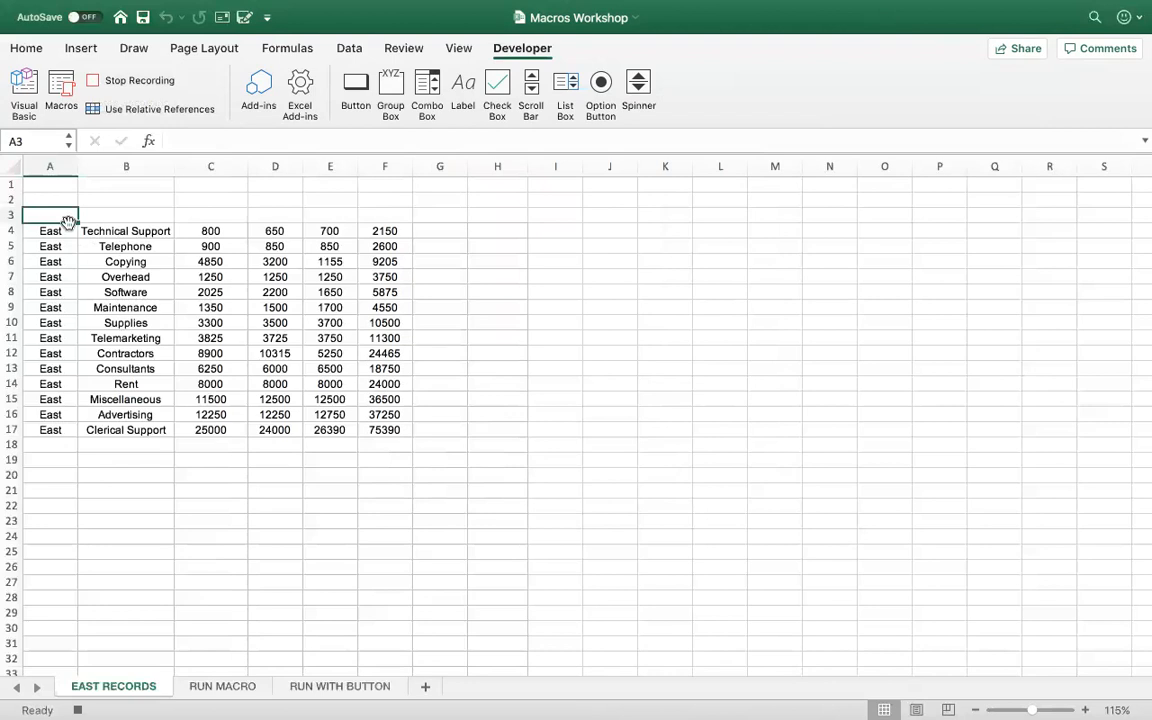
- Enter the column headers Region in A3 and Services in B3
text(Region)
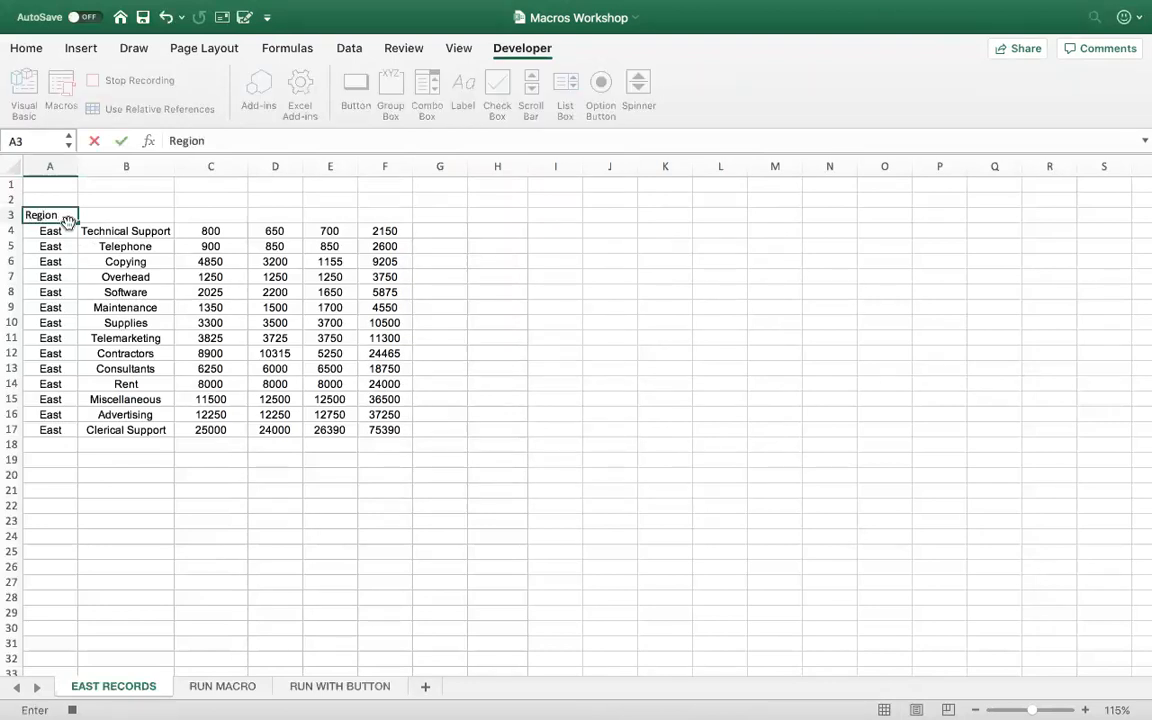
key(Tab)
key(Return)
text(Services)
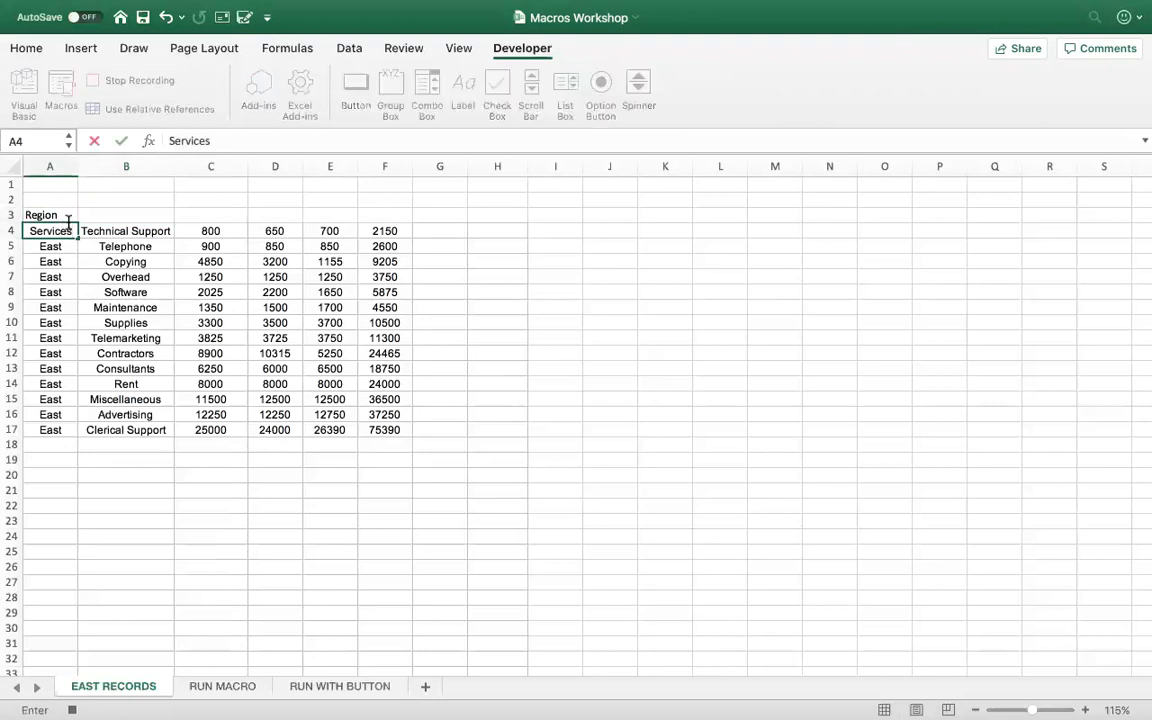
key(Escape)
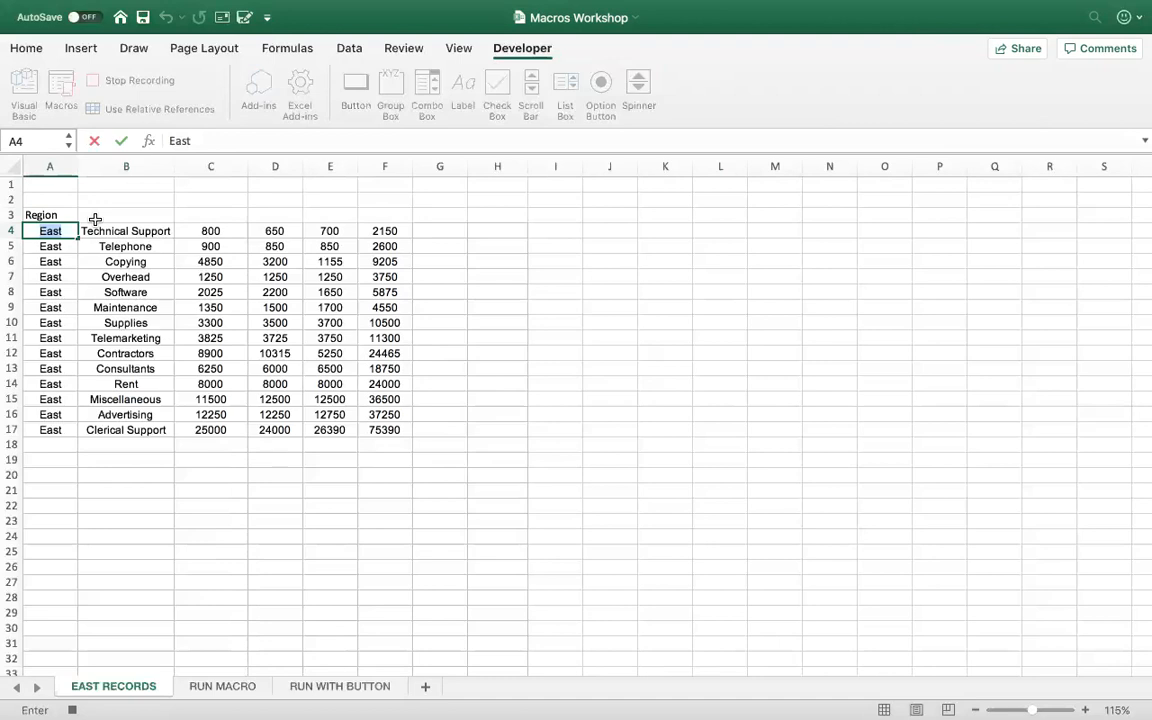
click(91, 215)
text(Services)
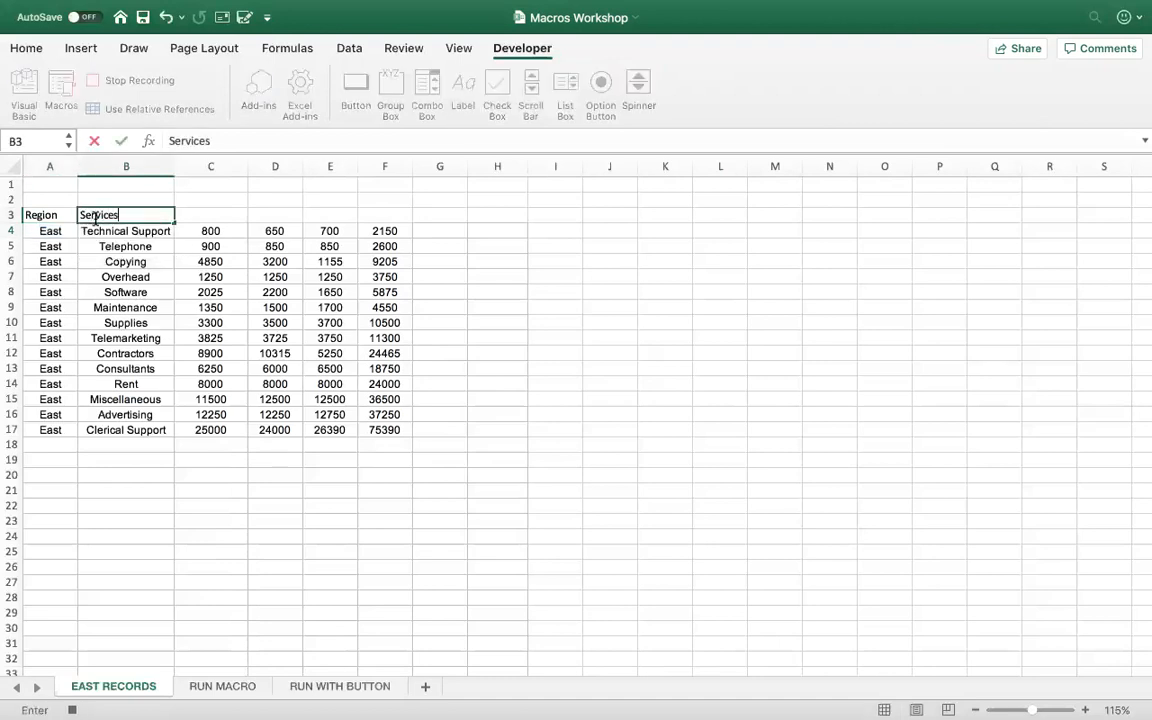
key(Tab)
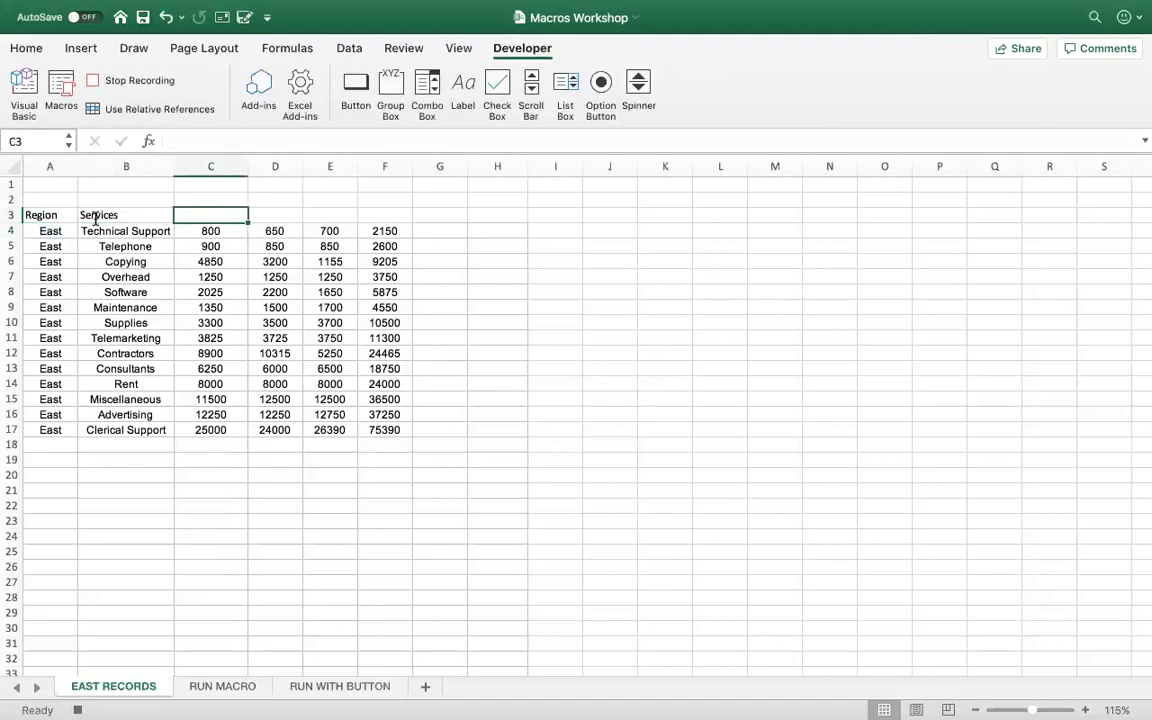
- Enter the year headers 2019, 2018, 2017 and 2016 in cells C3 through F3
text(2019)
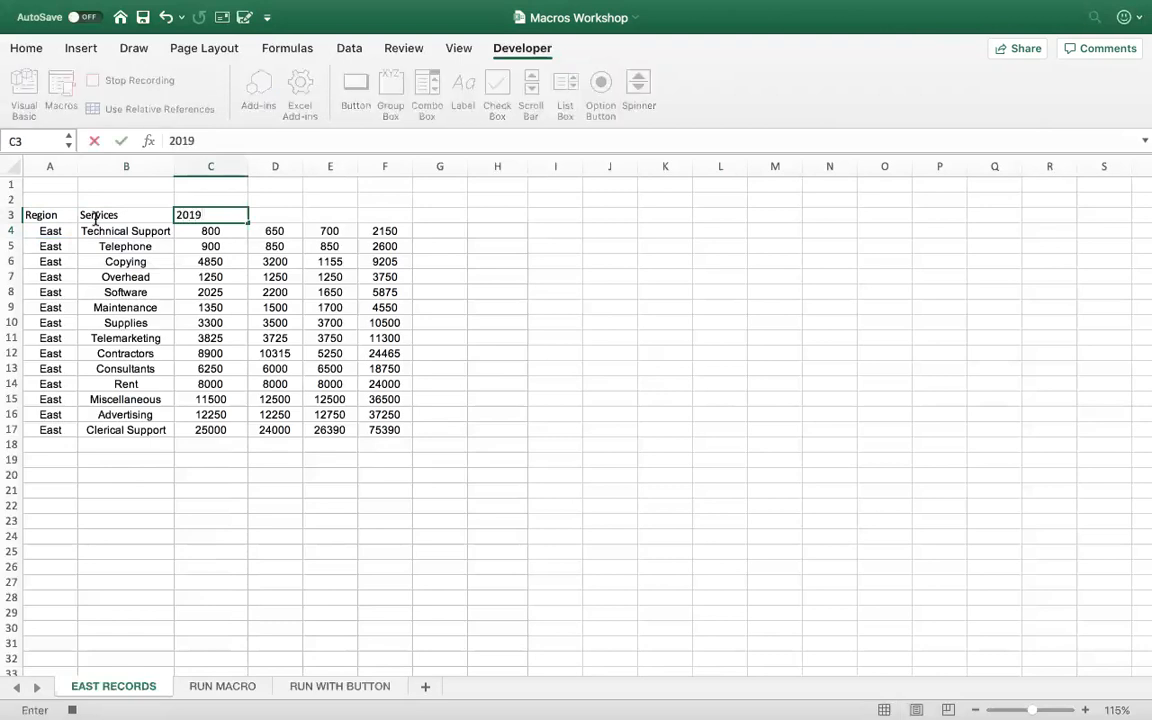
key(Tab)
text(2018)
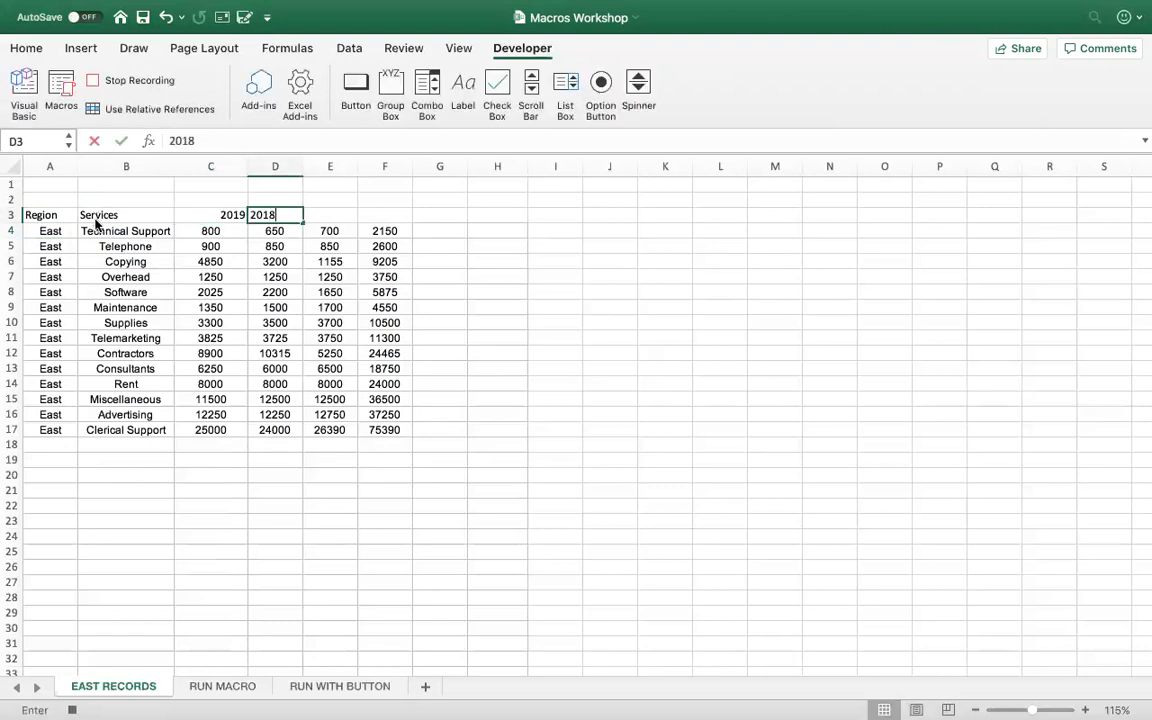
key(Tab)
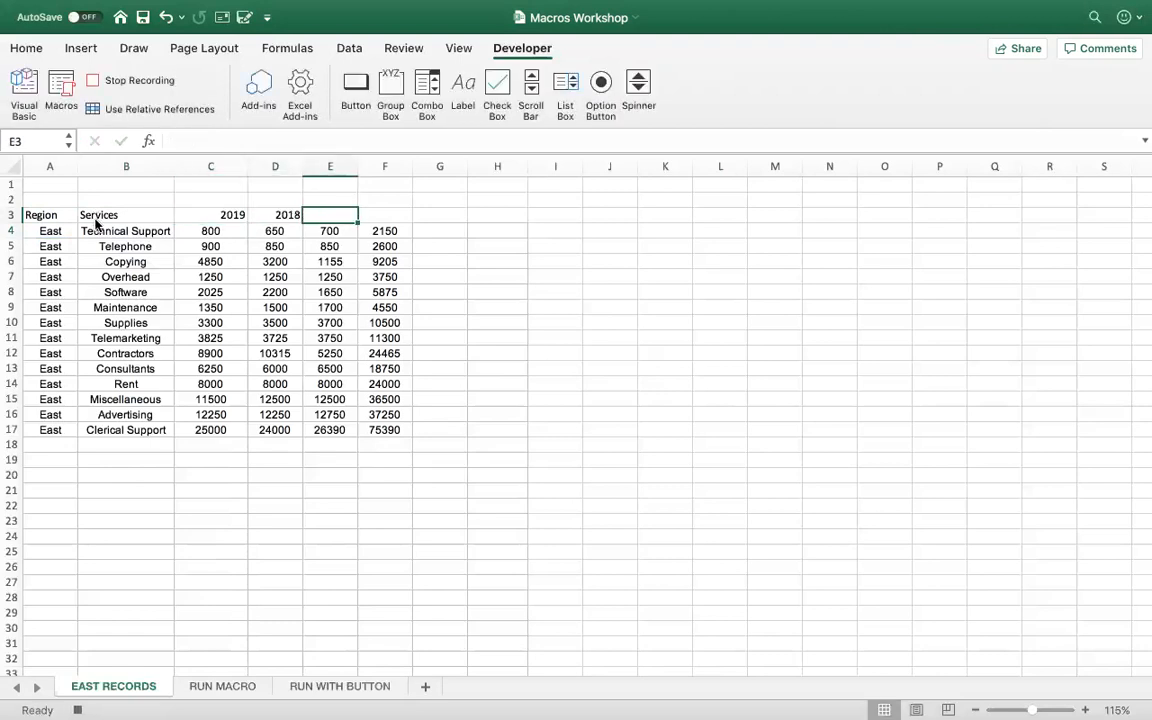
text(2017)
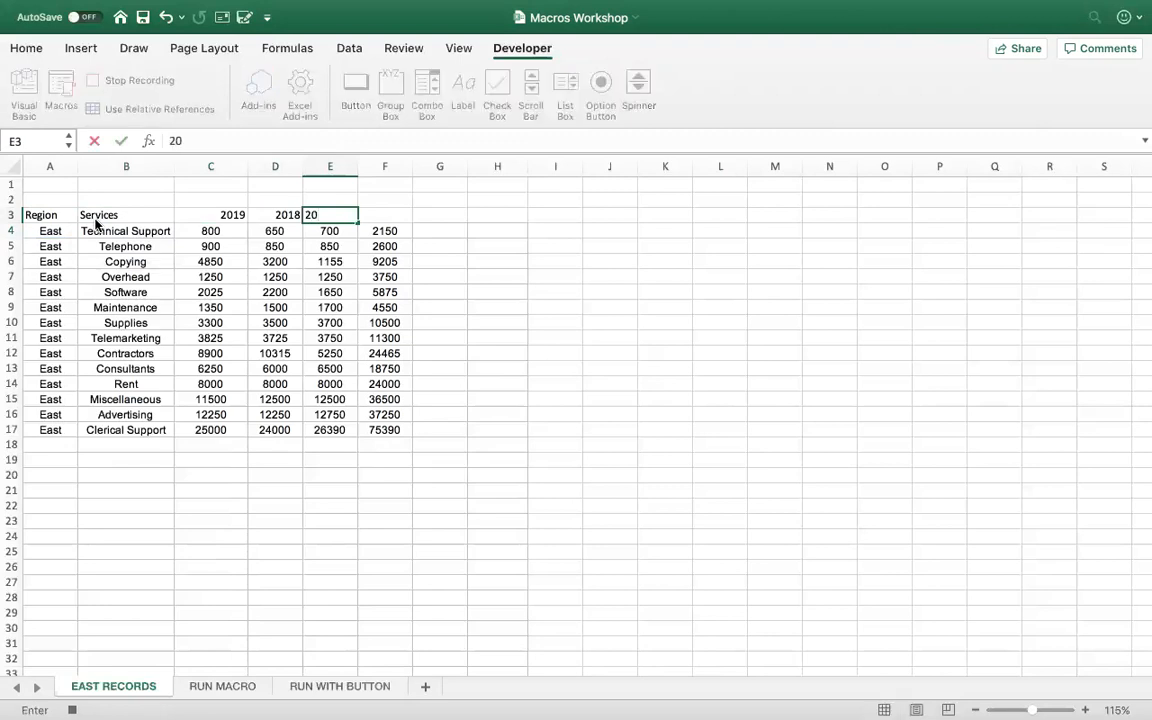
key(Tab)
text(2016)
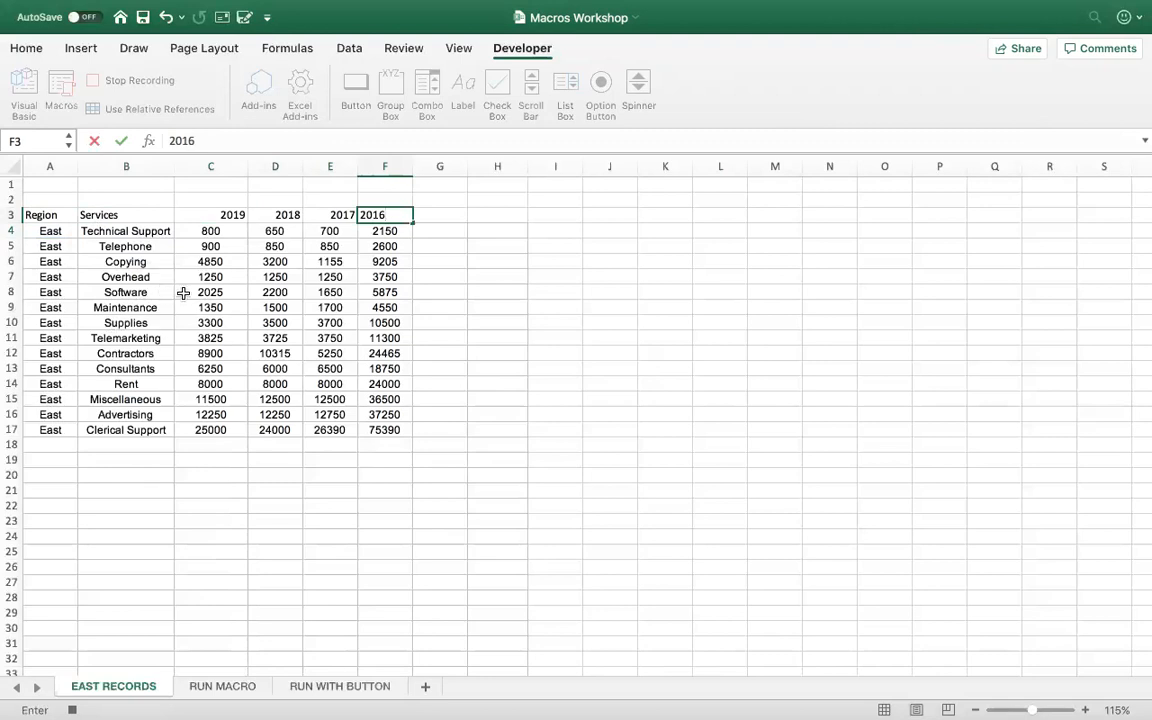
click(177, 294)
- Apply a blue fill to the header row A3:F3
drag(43, 218, 393, 215)
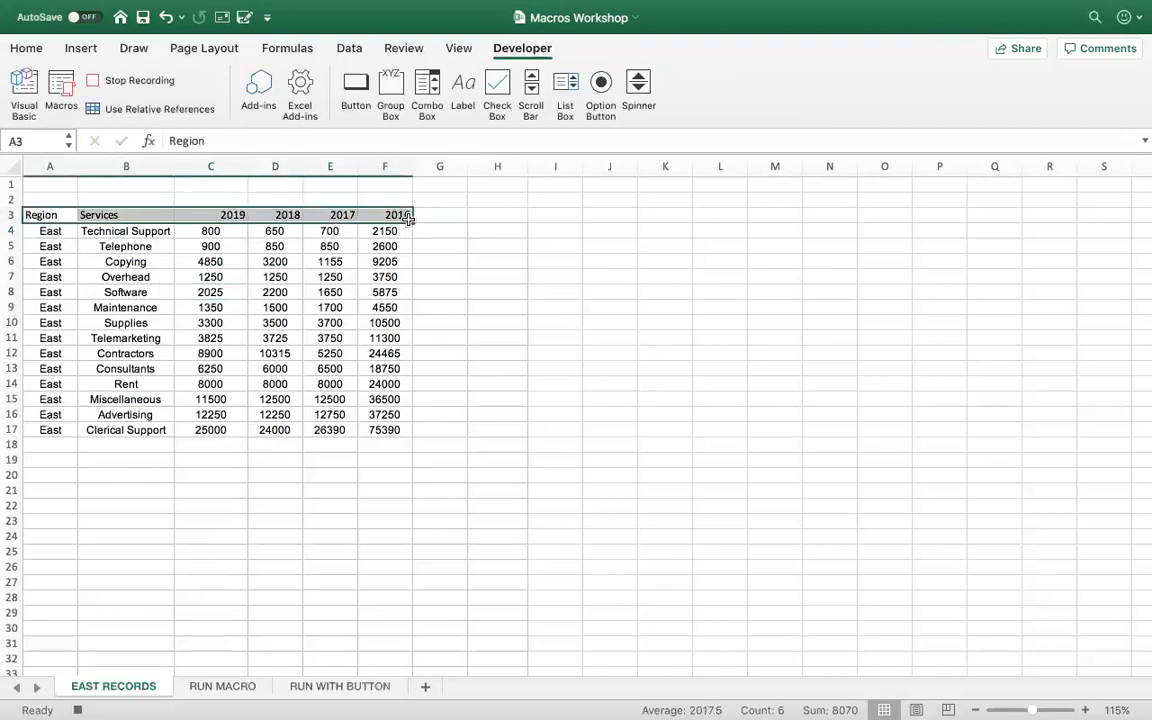
click(30, 50)
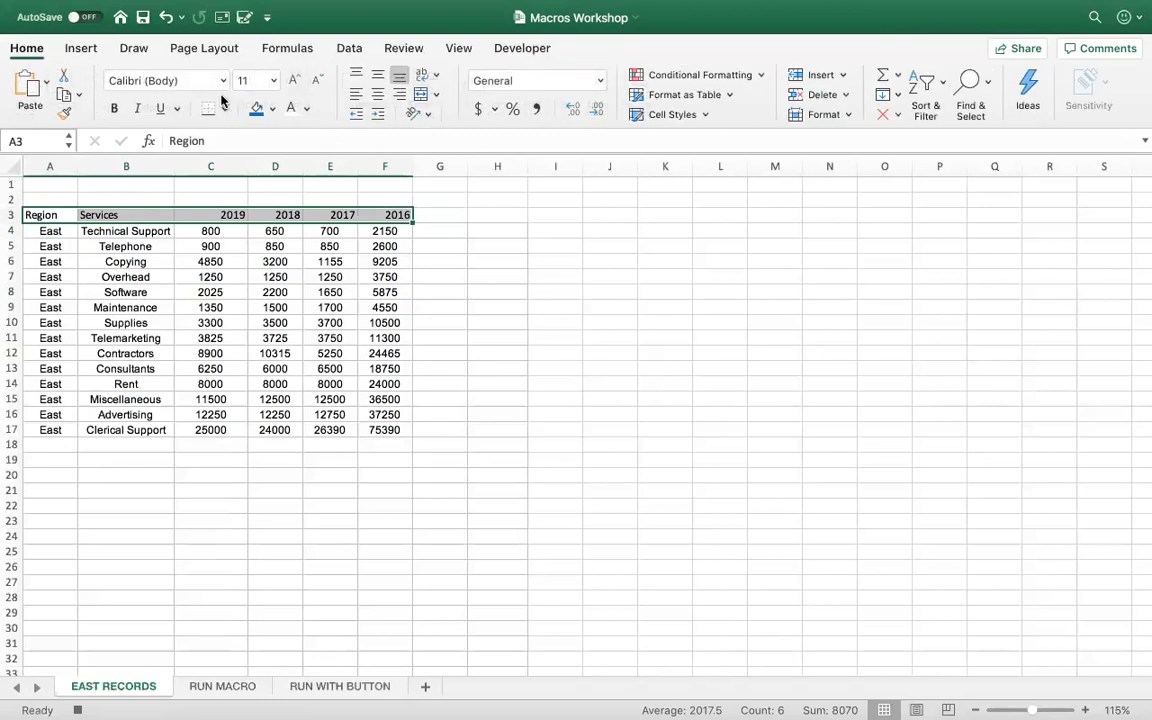
click(256, 109)
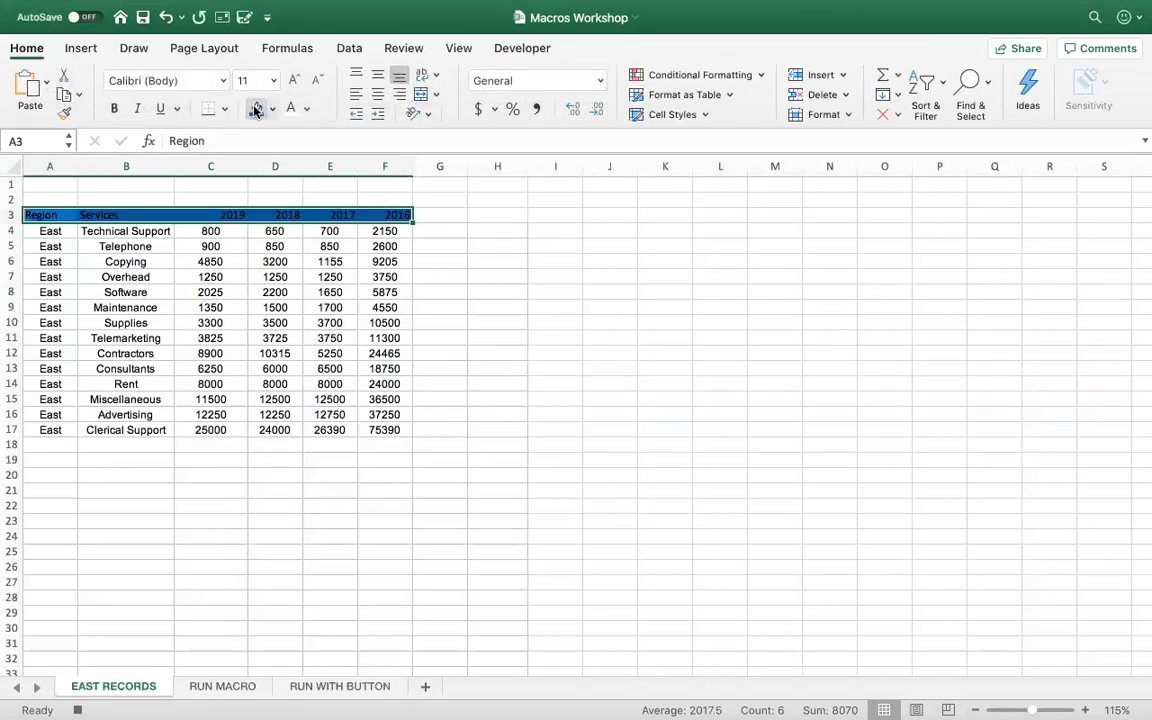
- Format the header row A3:F3 with white, bold text at font size 14
click(290, 109)
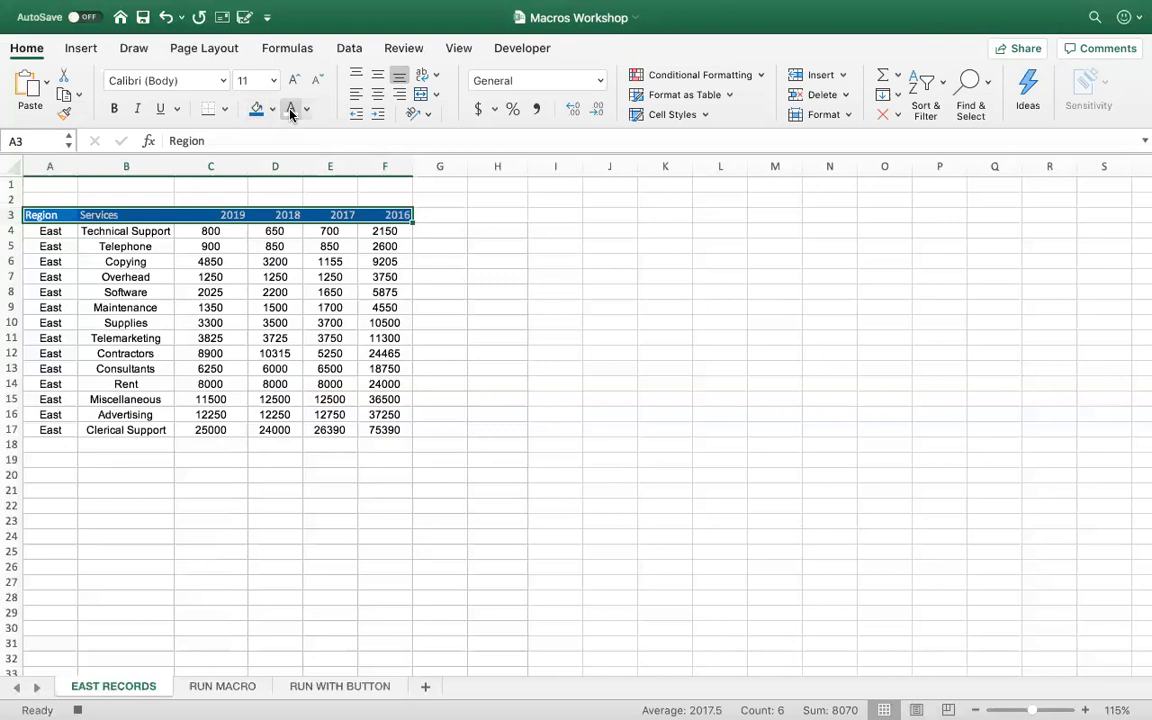
click(114, 108)
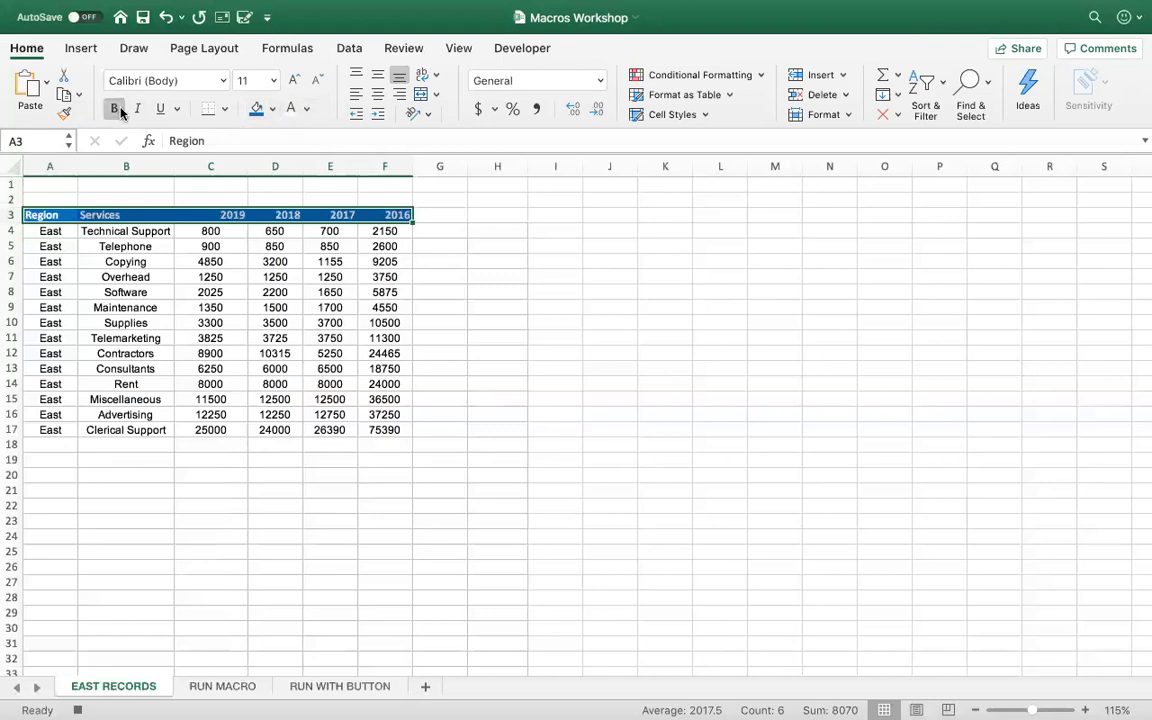
click(295, 84)
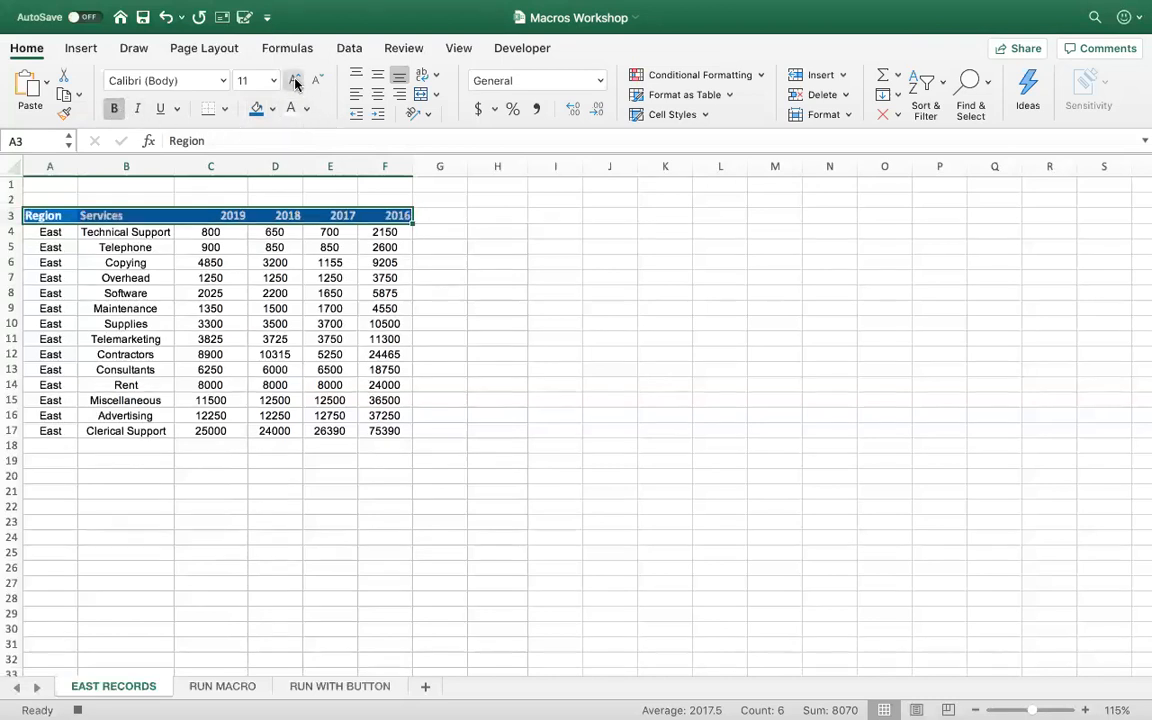
click(295, 84)
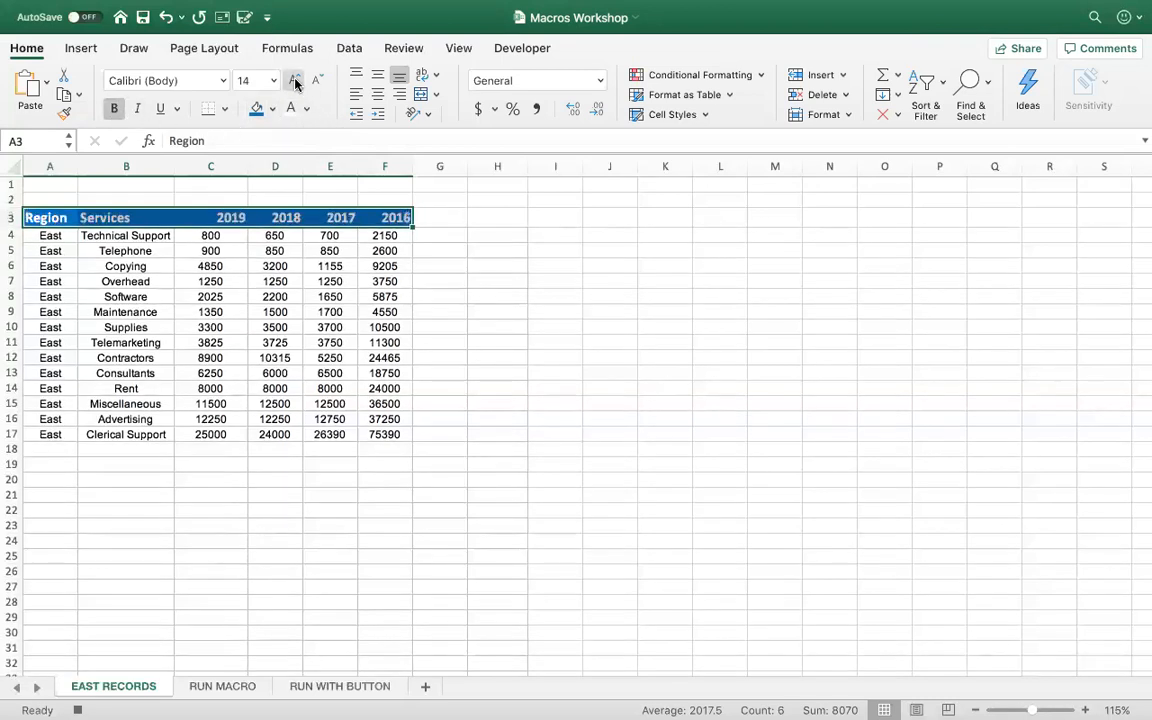
- Apply the dollar accounting format with no decimal places to the yearly figures in C4:F17
click(345, 281)
drag(222, 233, 380, 432)
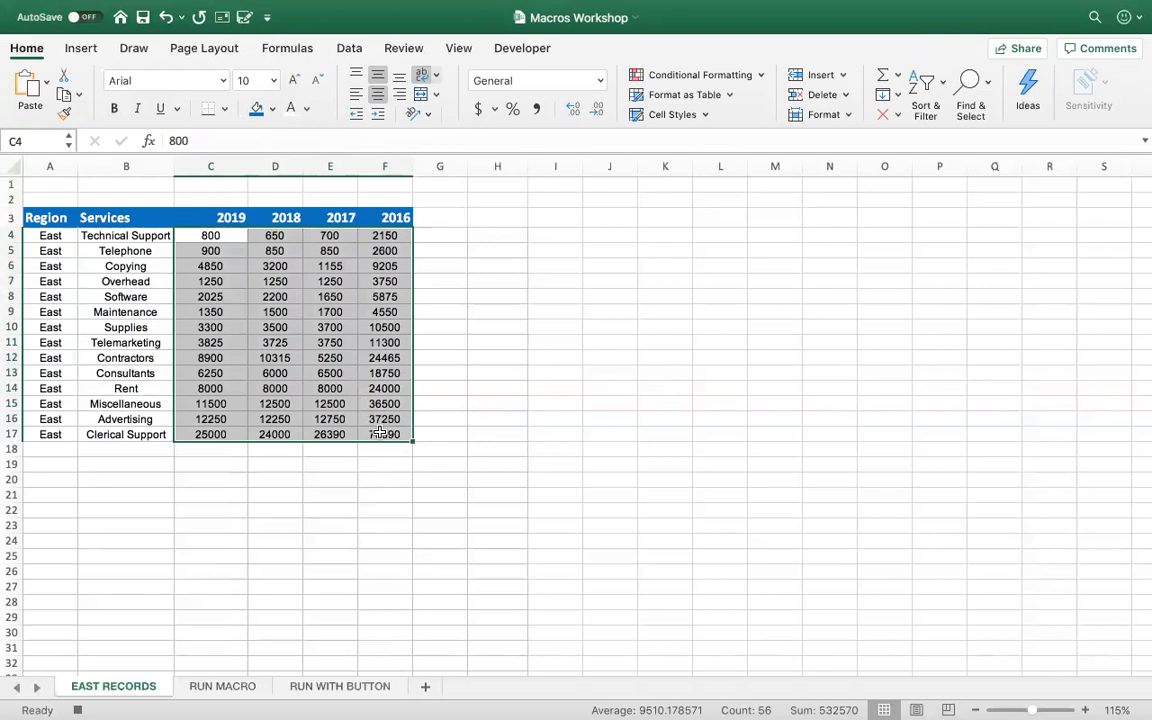
click(478, 110)
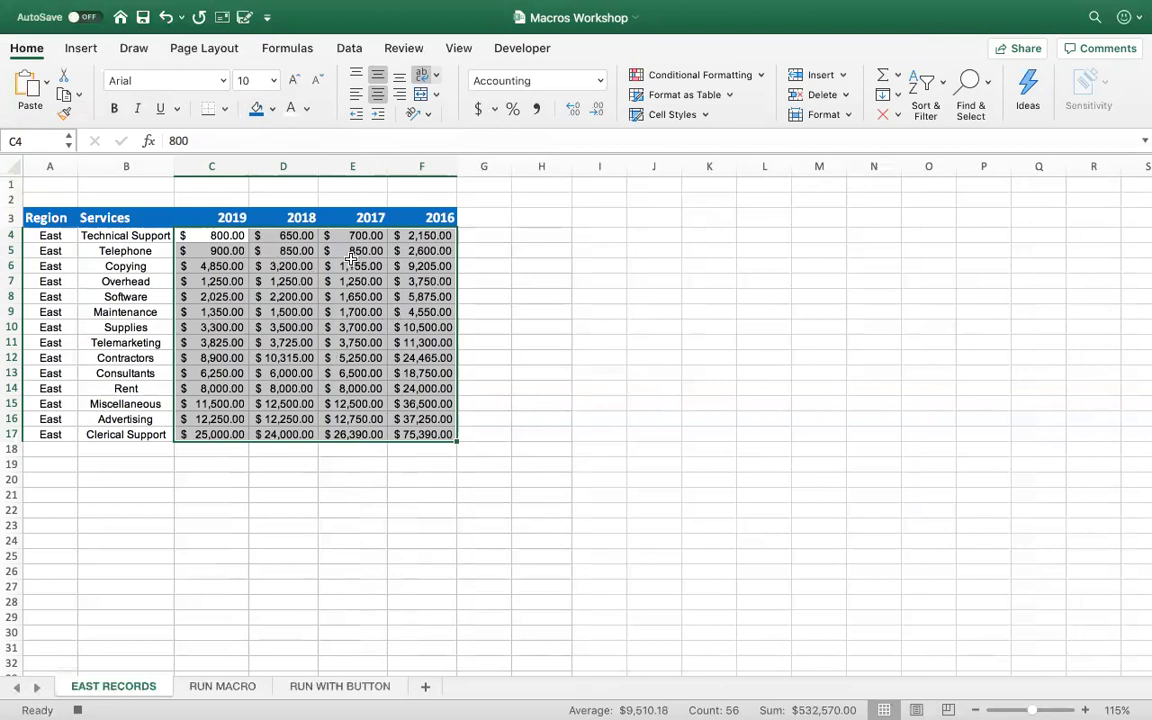
click(597, 110)
click(597, 110)
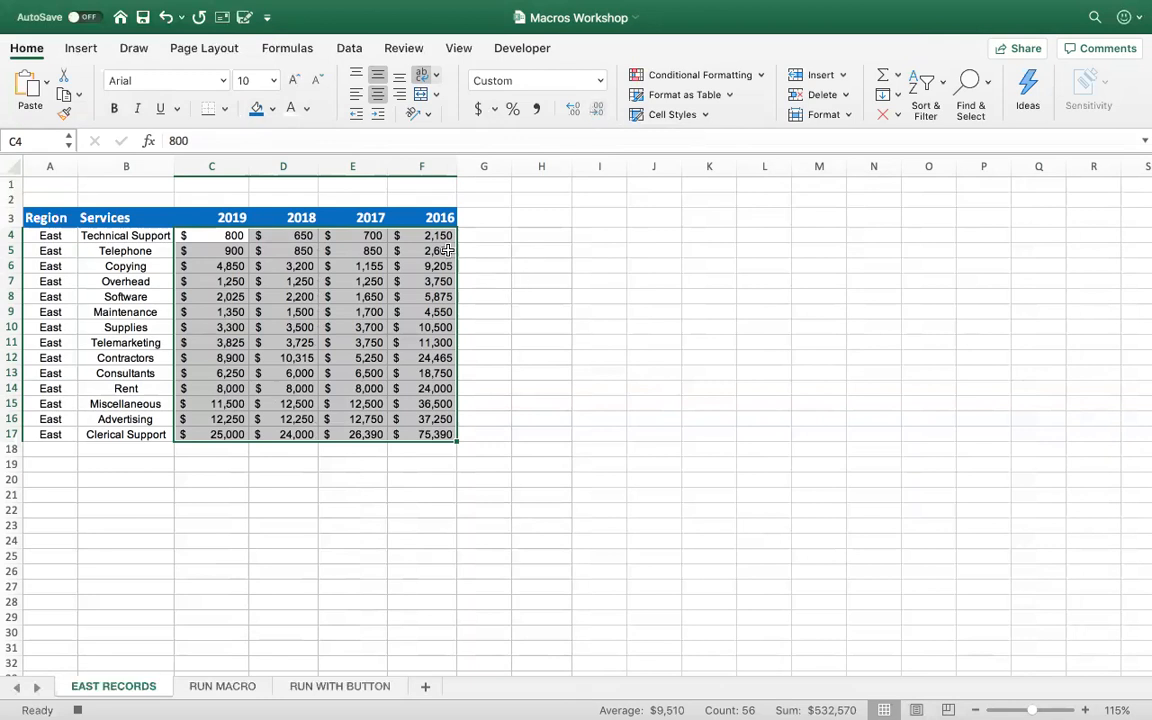
- Select cell B6 and stop recording the macro
click(117, 268)
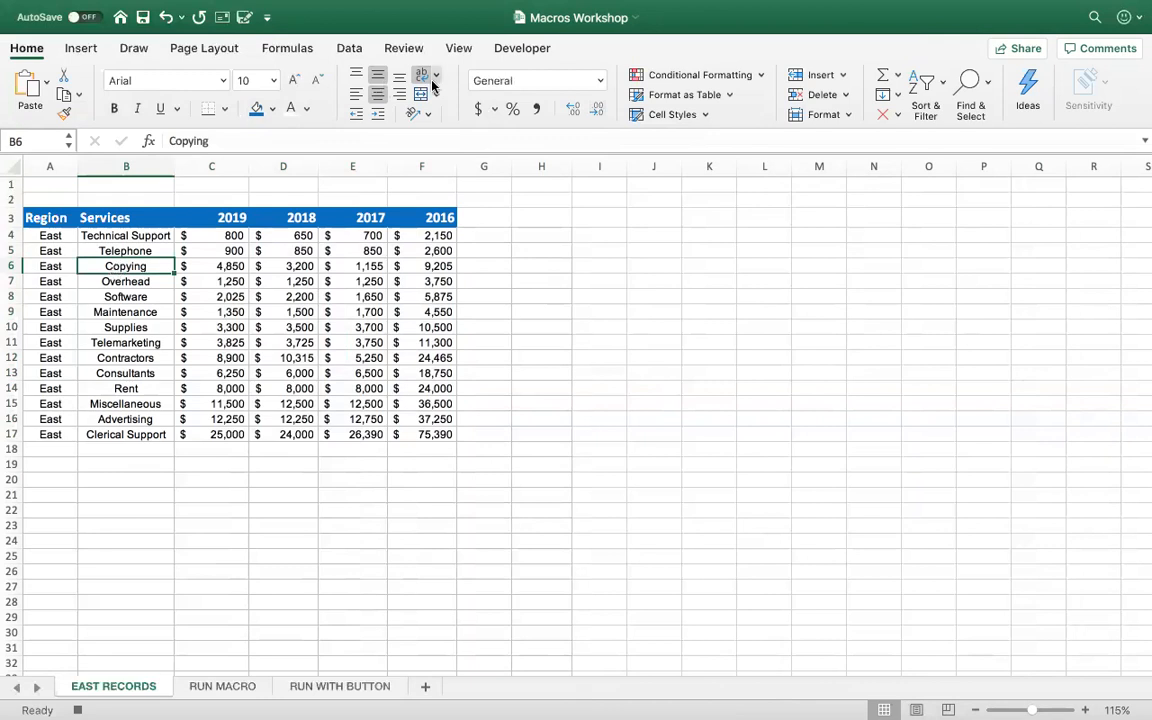
click(517, 47)
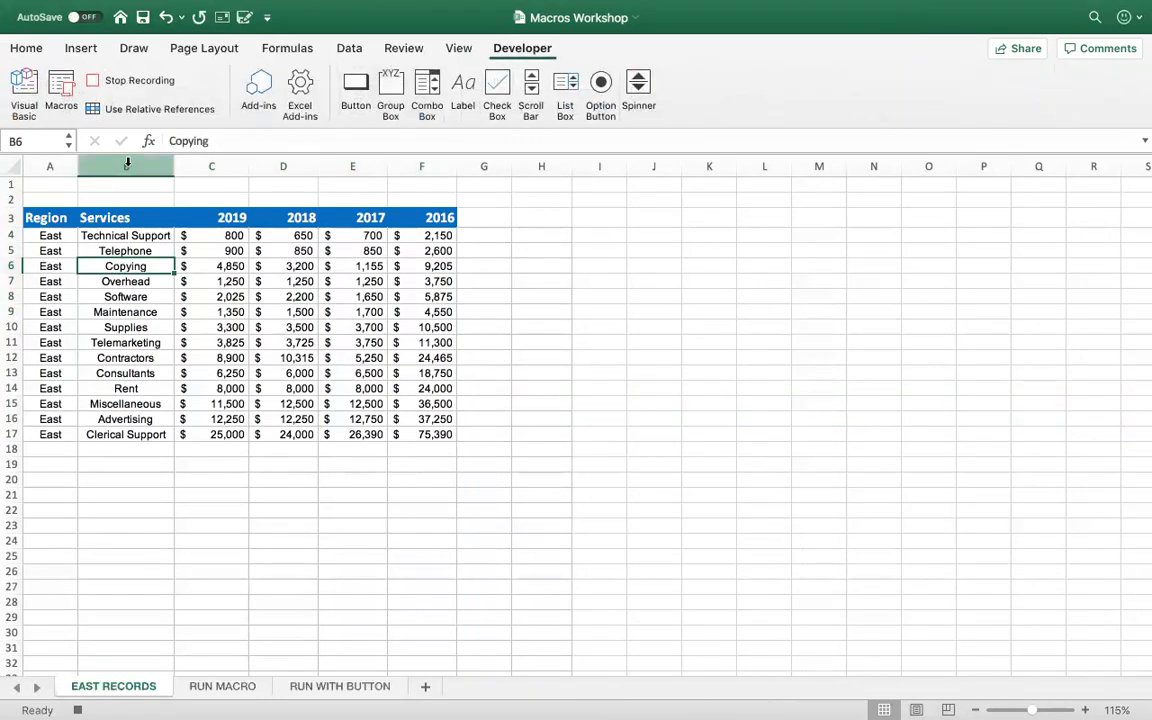
click(115, 83)
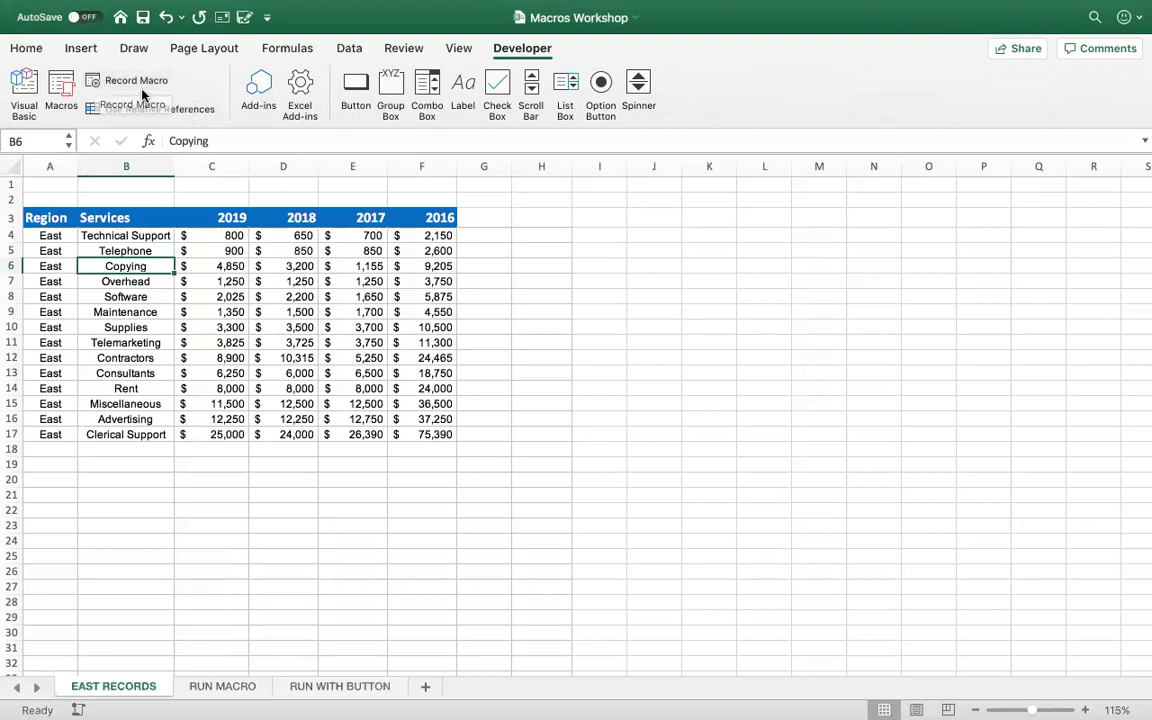
- Run the headers_1 macro on the RUN MACRO sheet from cell A3
scroll(267, 532, down, 2)
scroll(267, 532, up, 2)
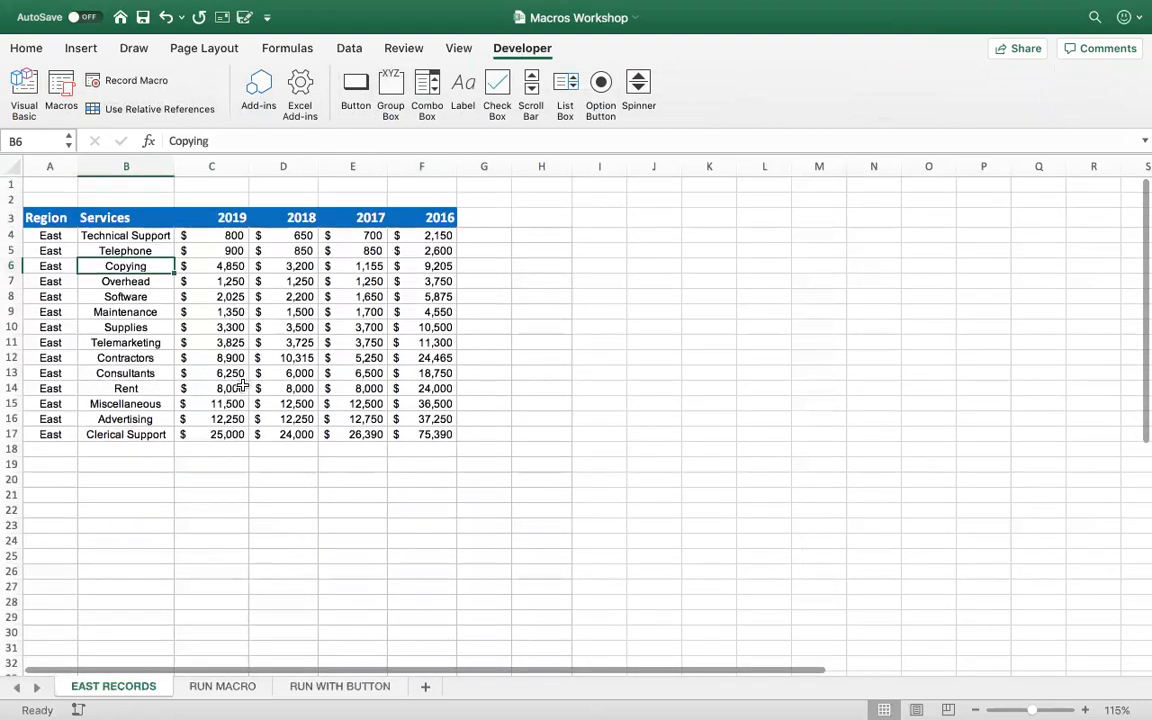
click(226, 687)
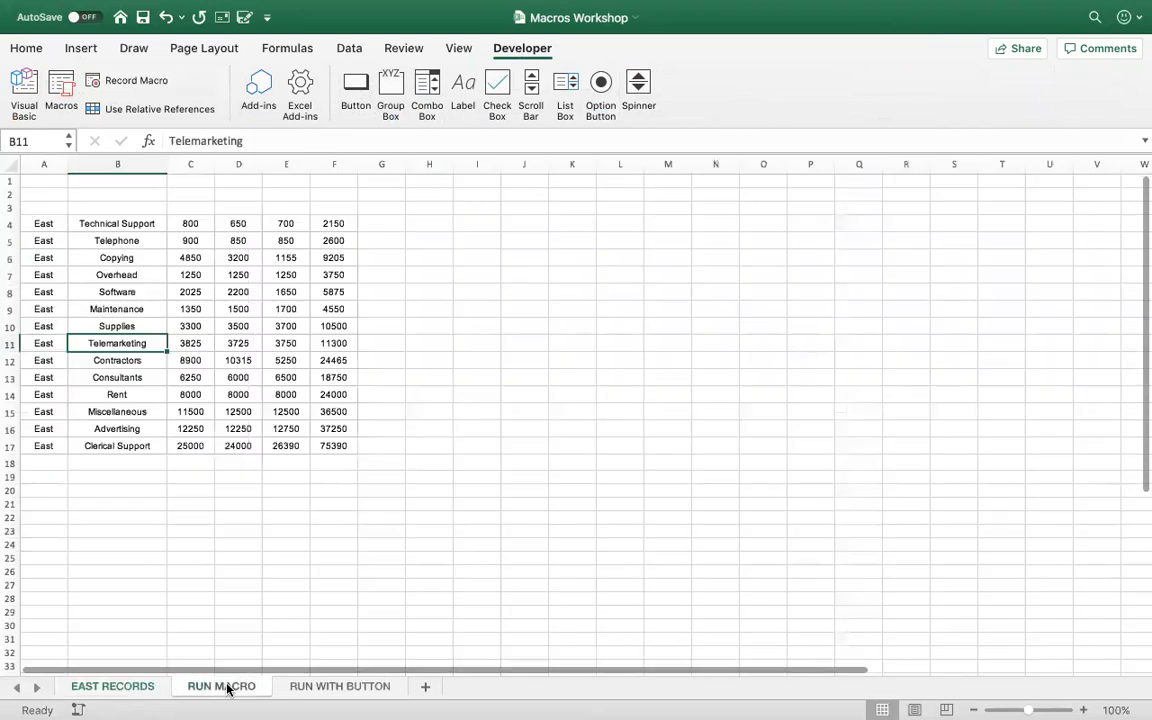
click(50, 223)
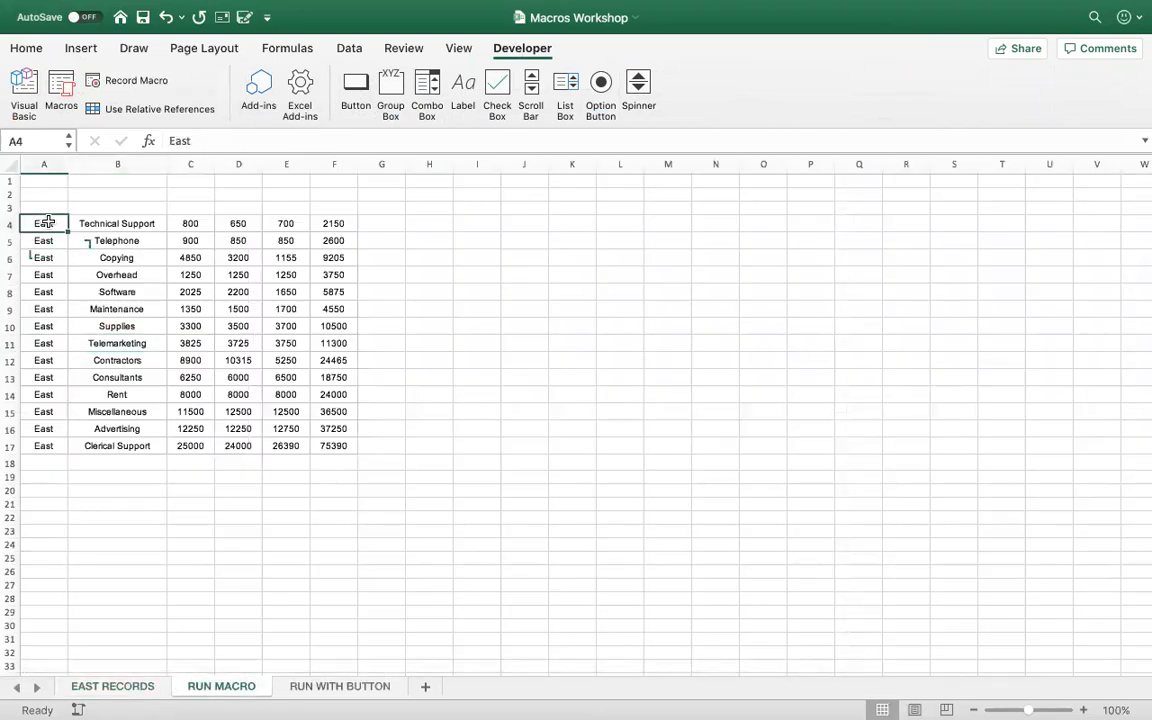
click(180, 272)
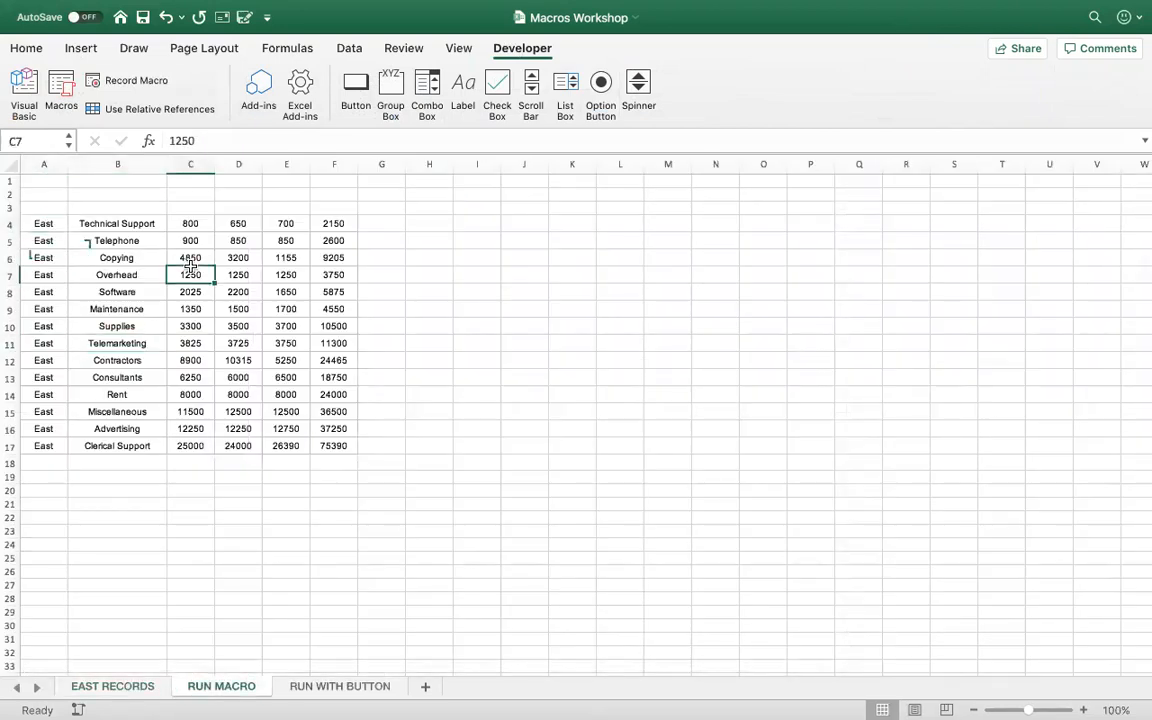
click(44, 208)
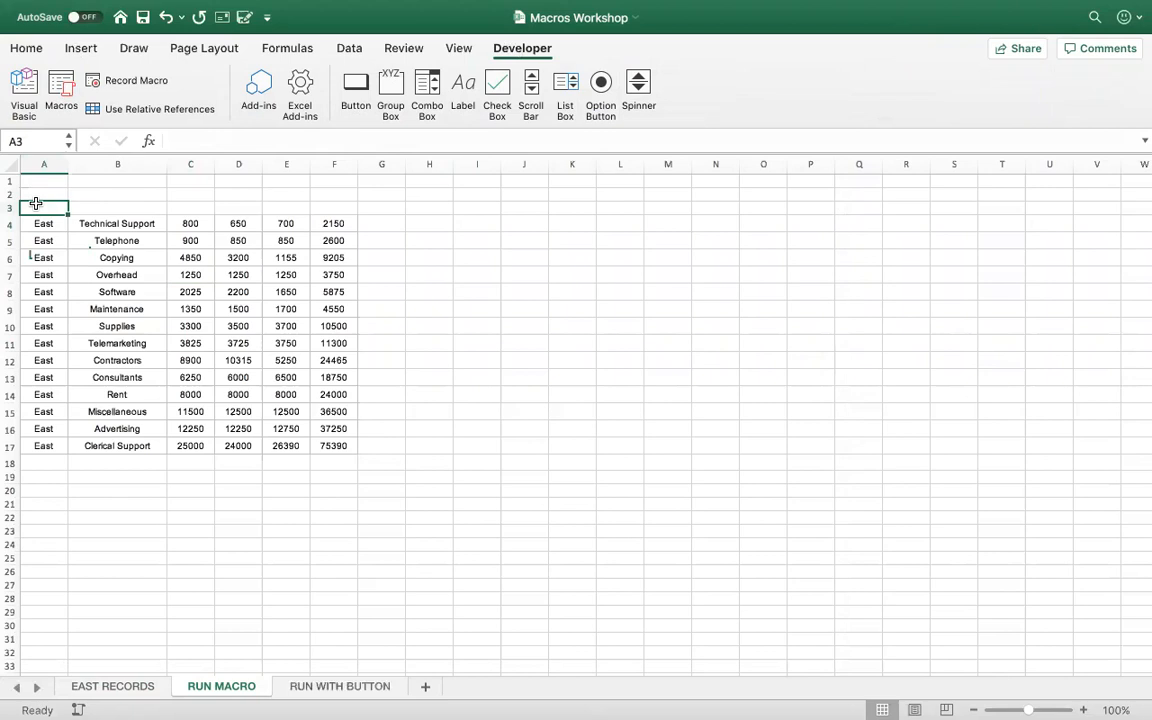
click(62, 101)
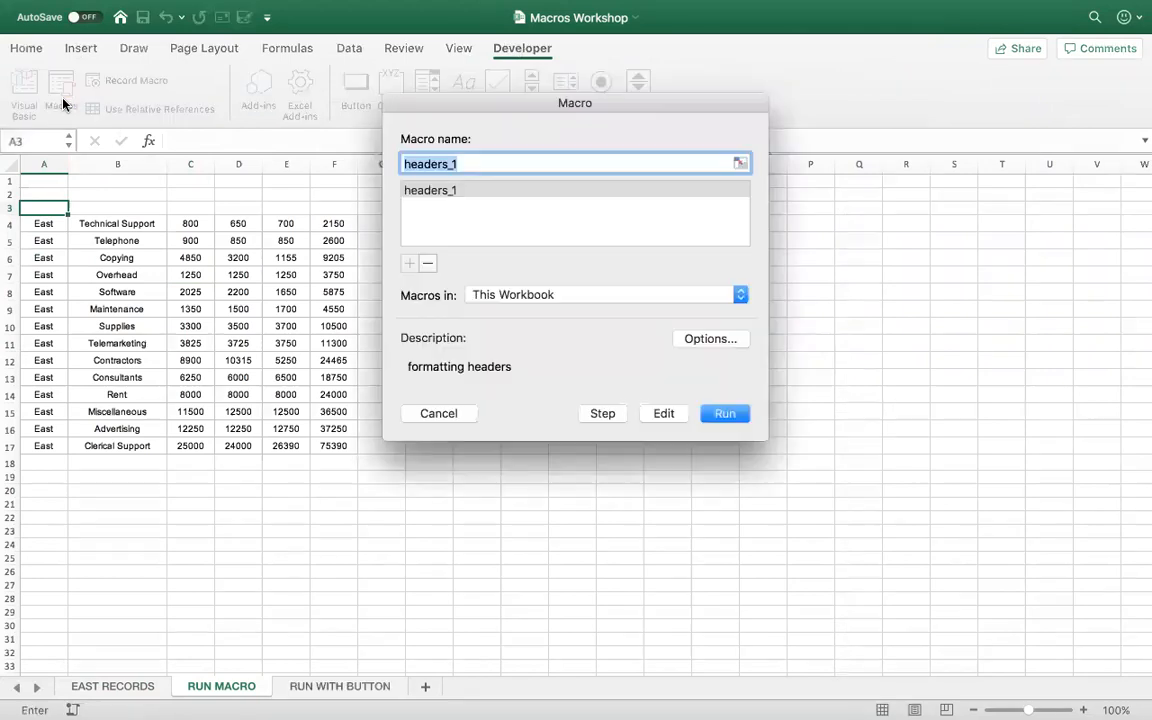
click(497, 192)
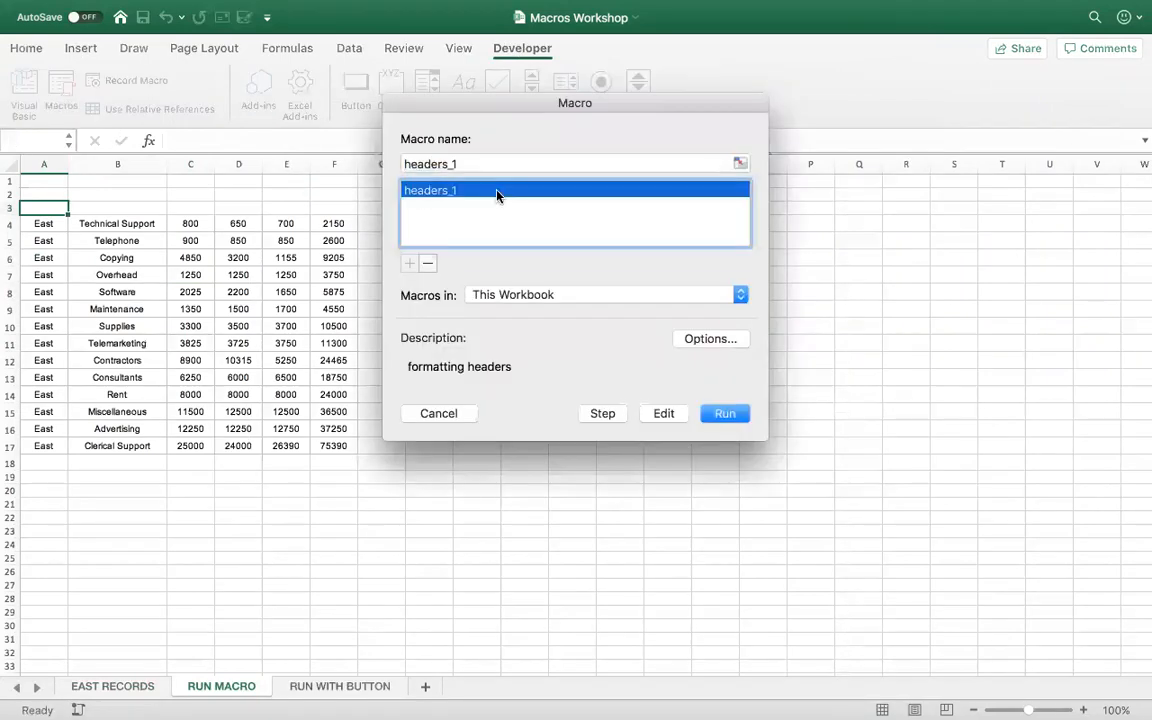
click(726, 414)
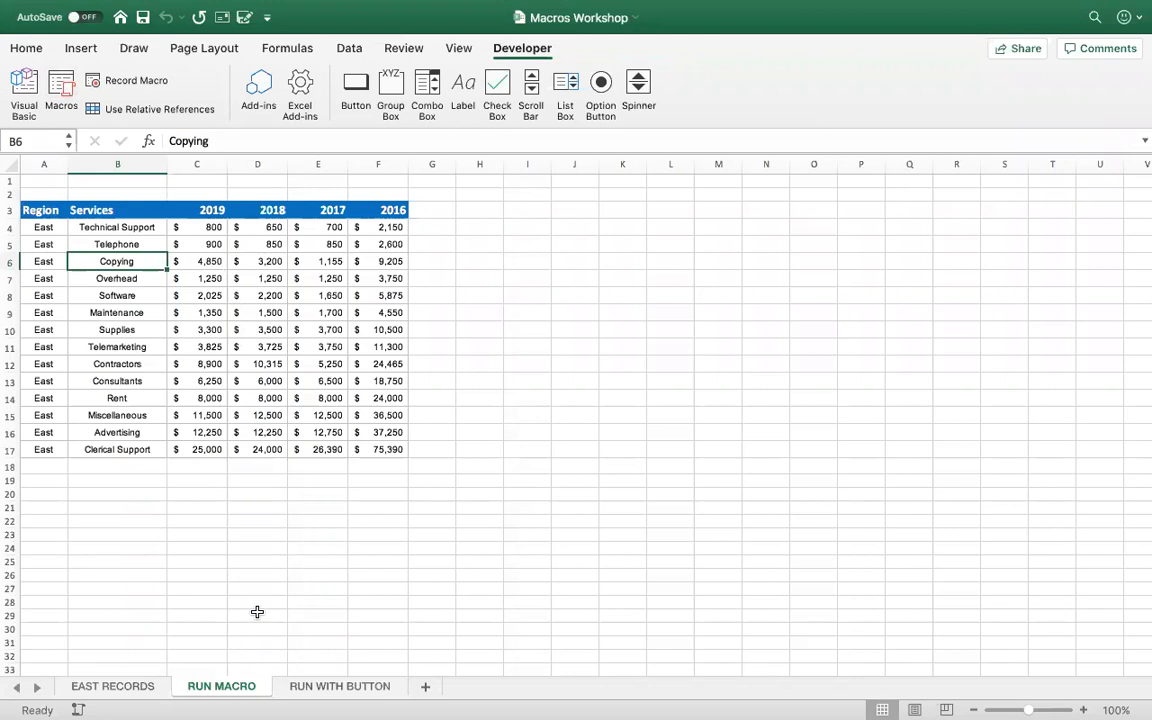
- Insert a form button beside the data around H3:J4 on the RUN WITH BUTTON sheet and assign it the headers_1 macro
click(315, 688)
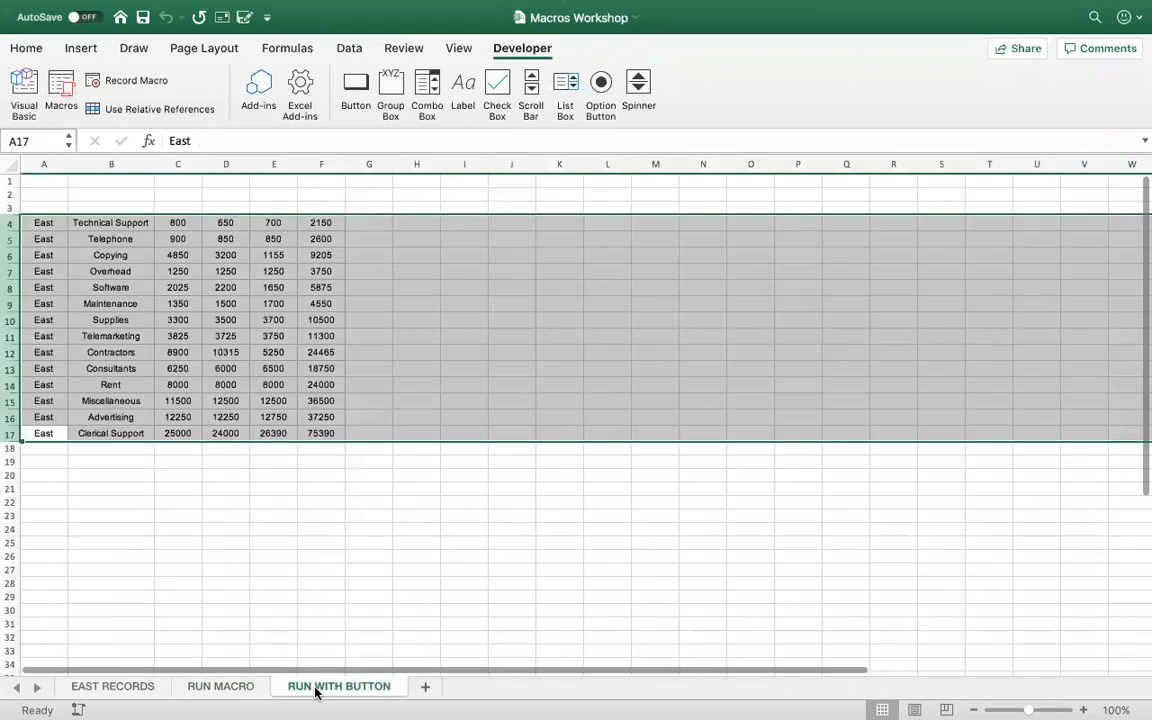
click(226, 287)
click(44, 210)
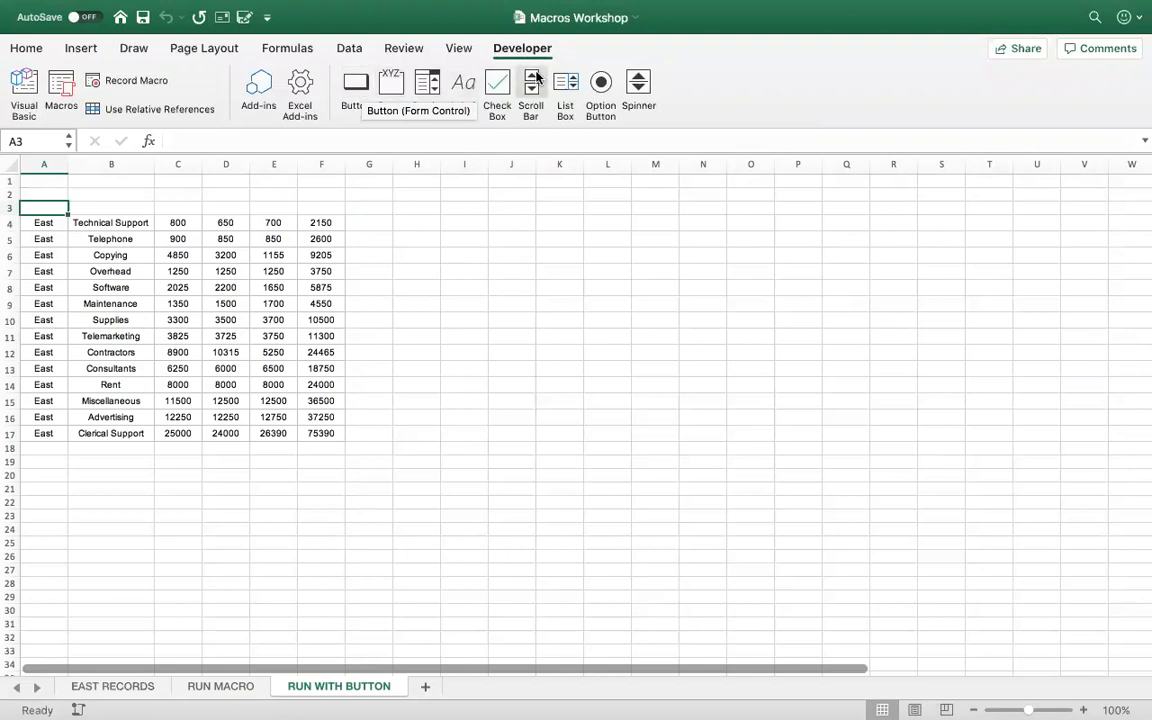
click(356, 89)
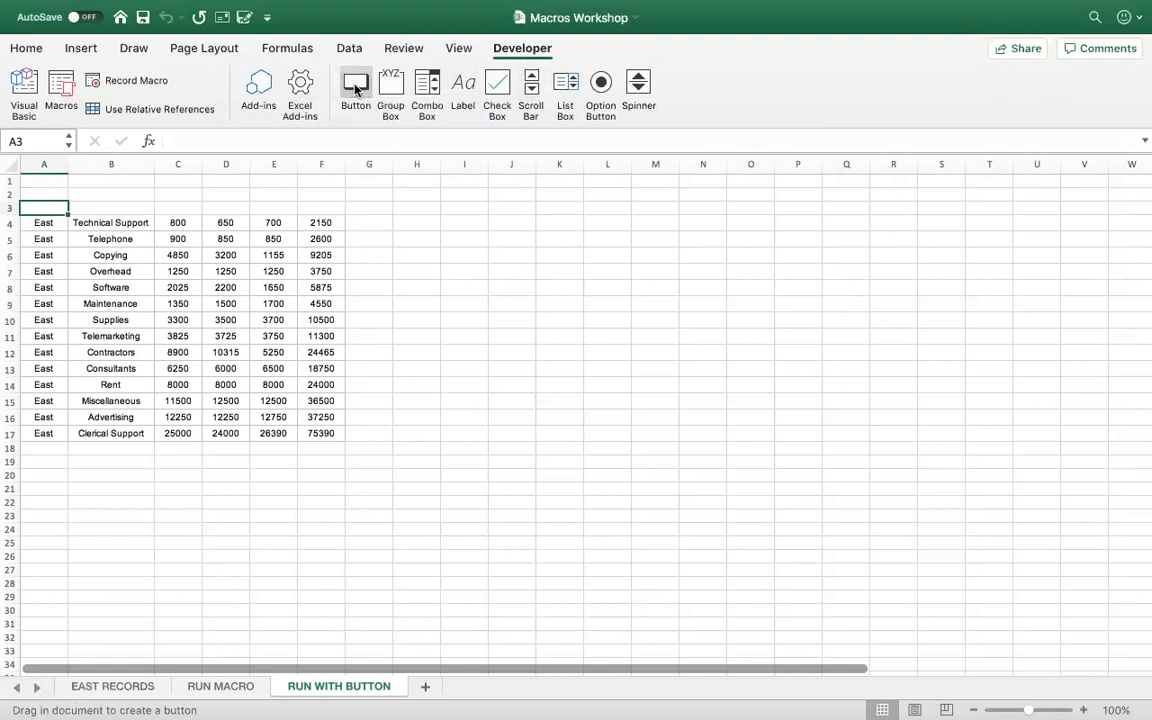
click(399, 214)
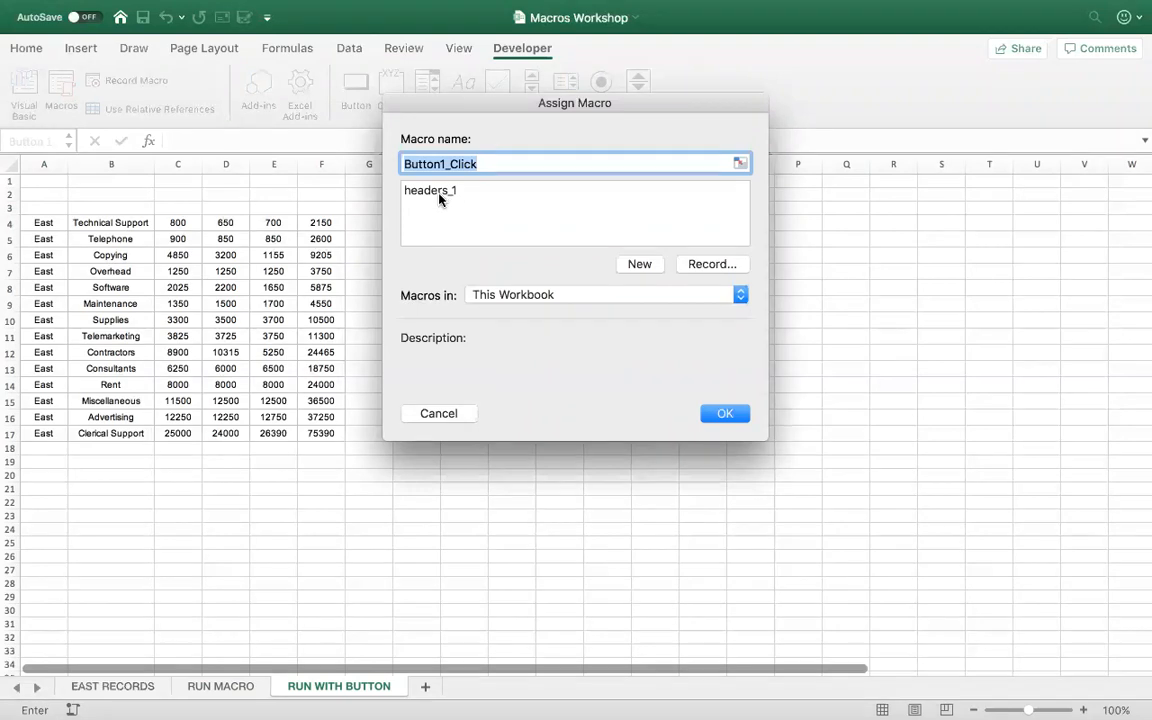
click(439, 191)
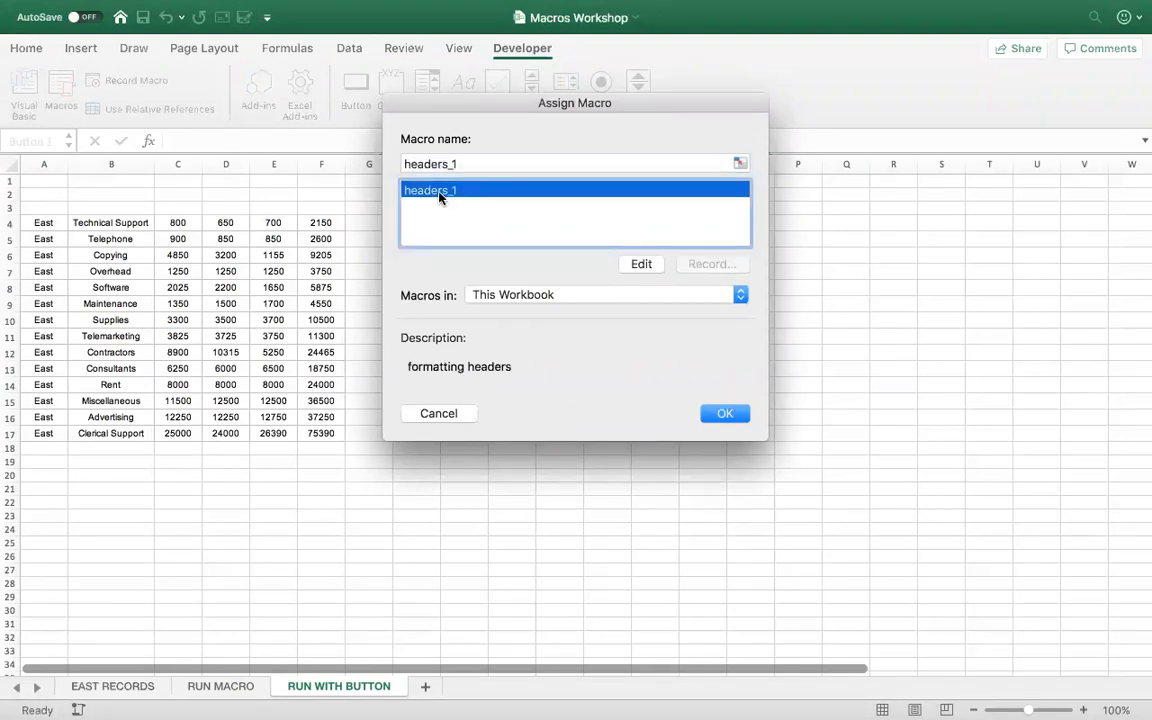
click(724, 414)
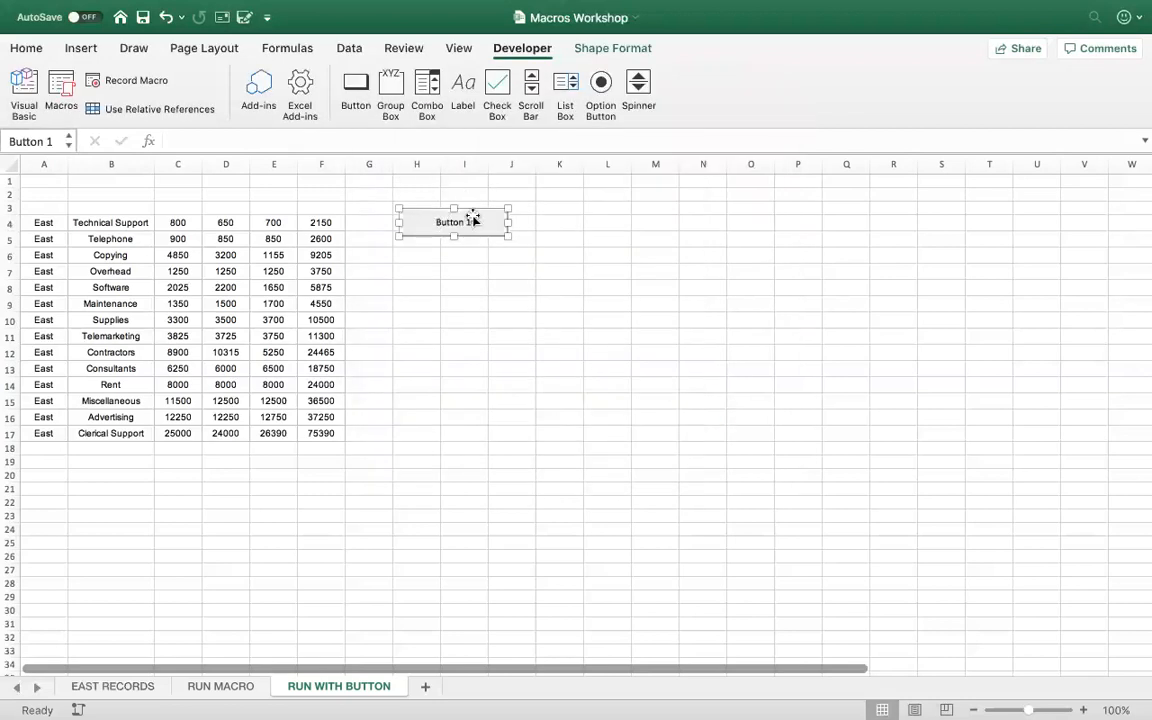
- Replace the new button's label with "Header"
click(427, 226)
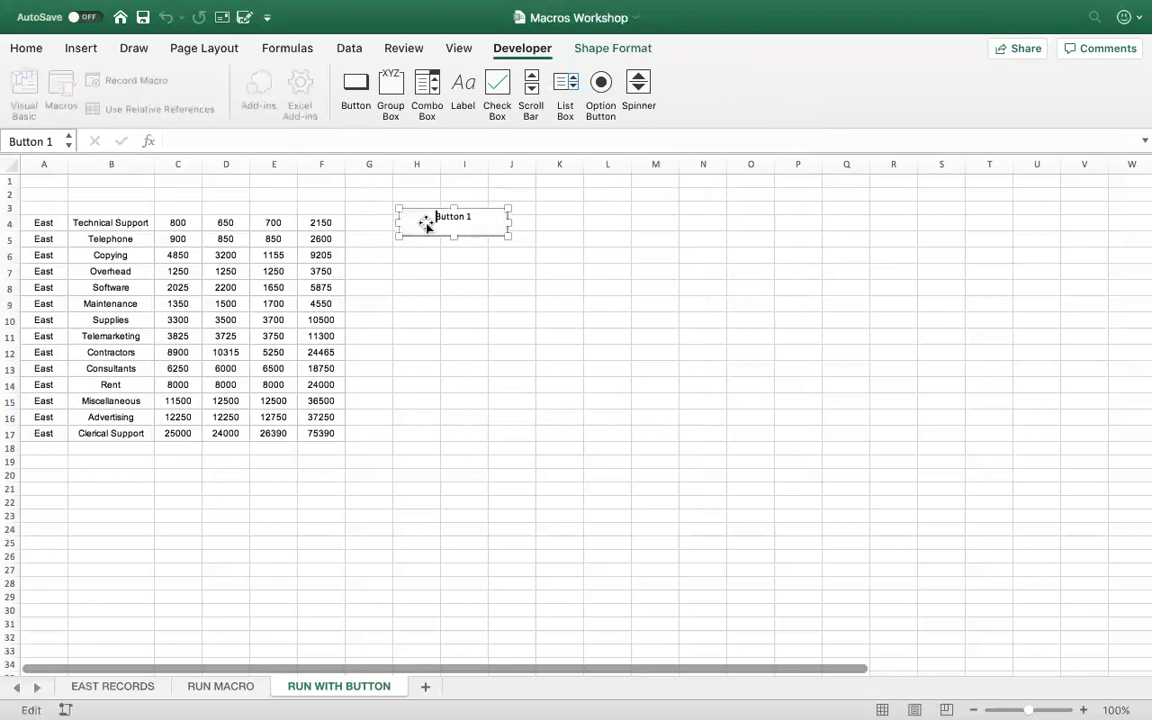
click(427, 225)
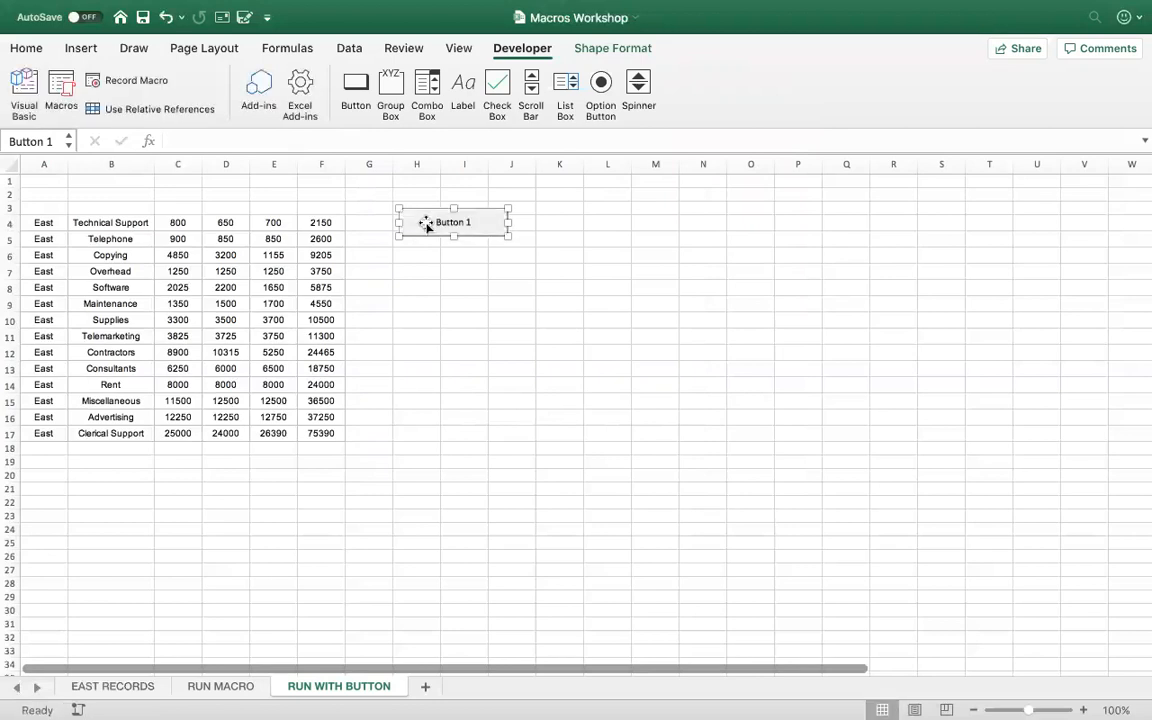
click(440, 218)
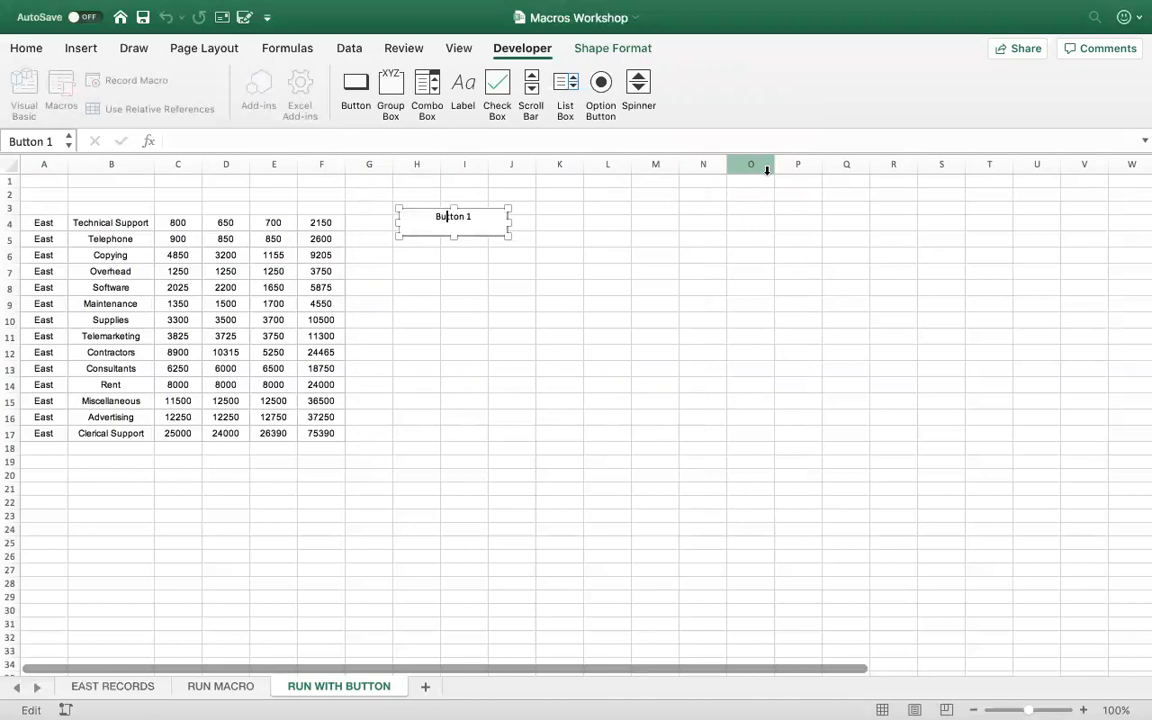
click(467, 217)
key(BackSpace)
key(BackSpace)
key(BackSpace)
key(BackSpace)
key(BackSpace)
key(BackSpace)
key(BackSpace)
key(BackSpace)
text(Header)
click(461, 238)
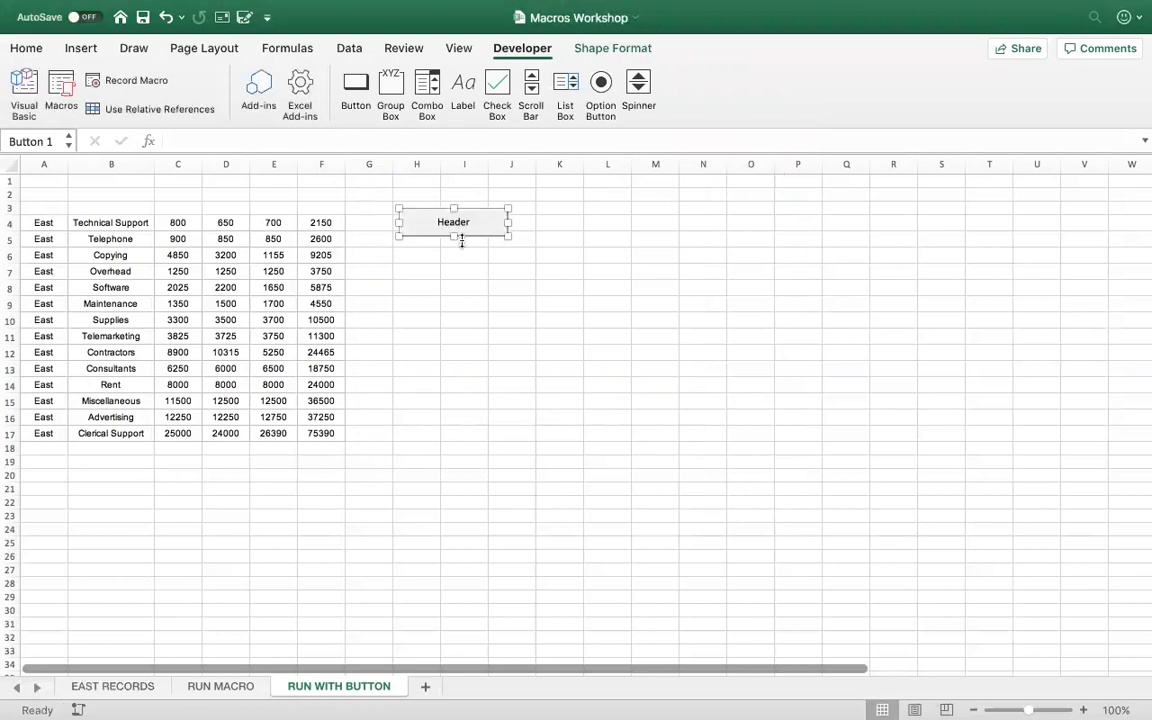
- Deselect the Header button and use it to run its assigned macro from cell A3
click(462, 242)
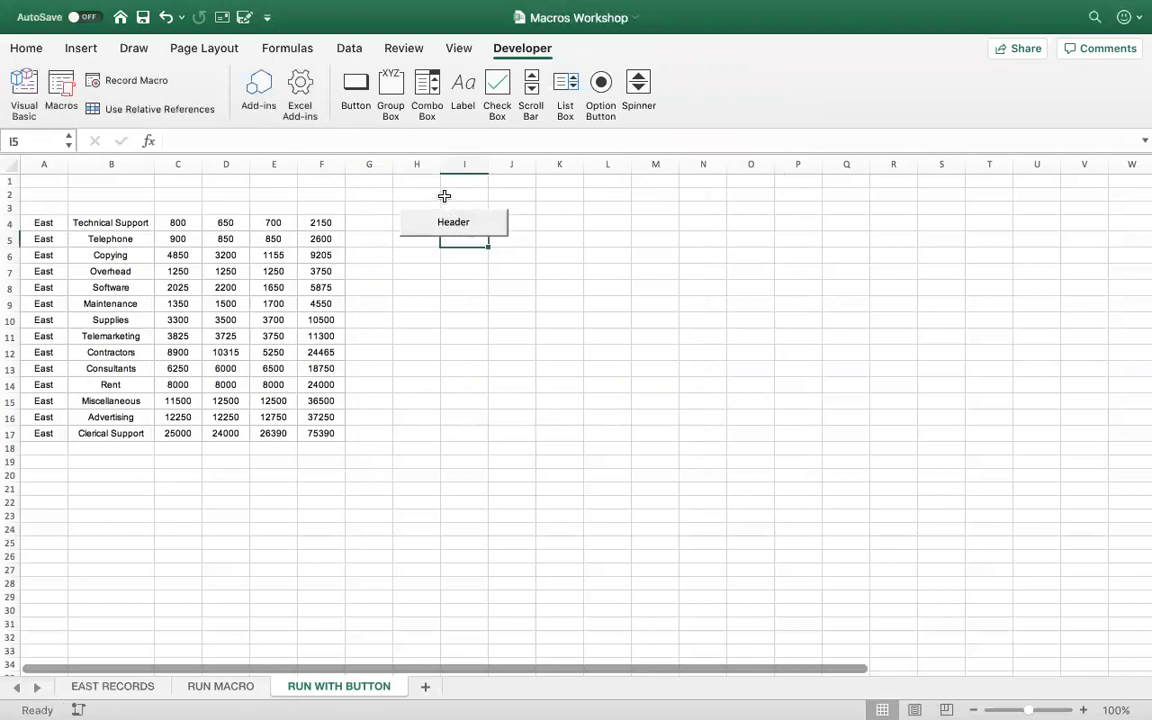
click(44, 207)
click(445, 234)
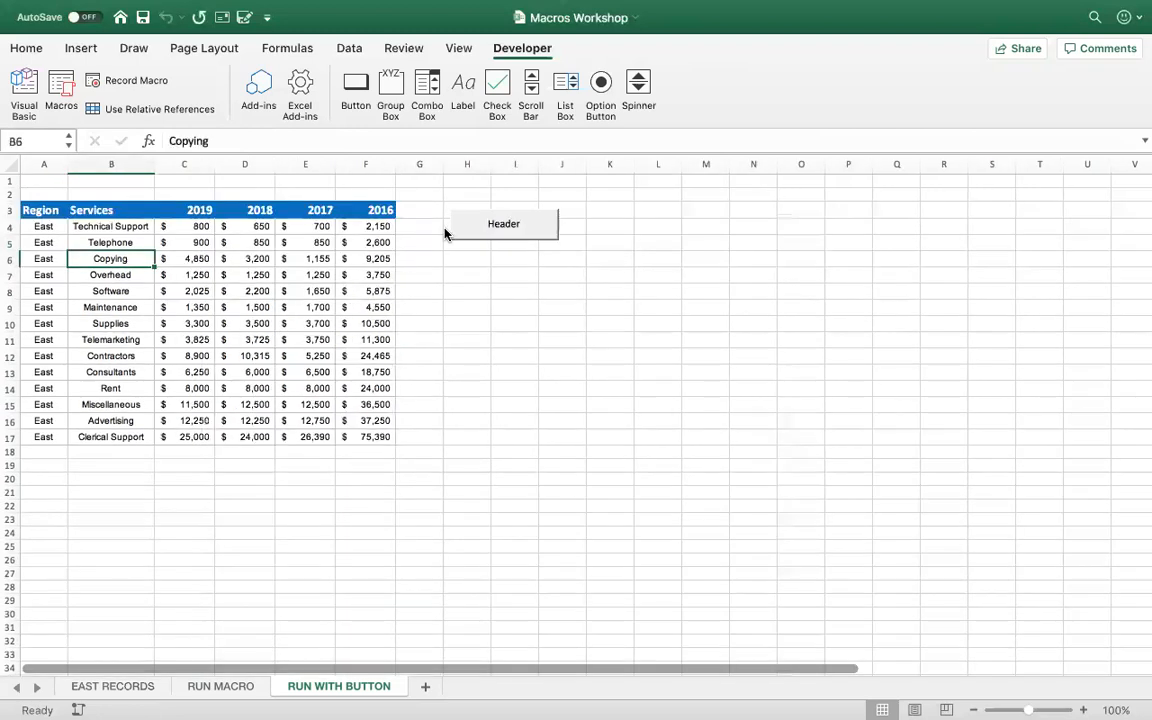